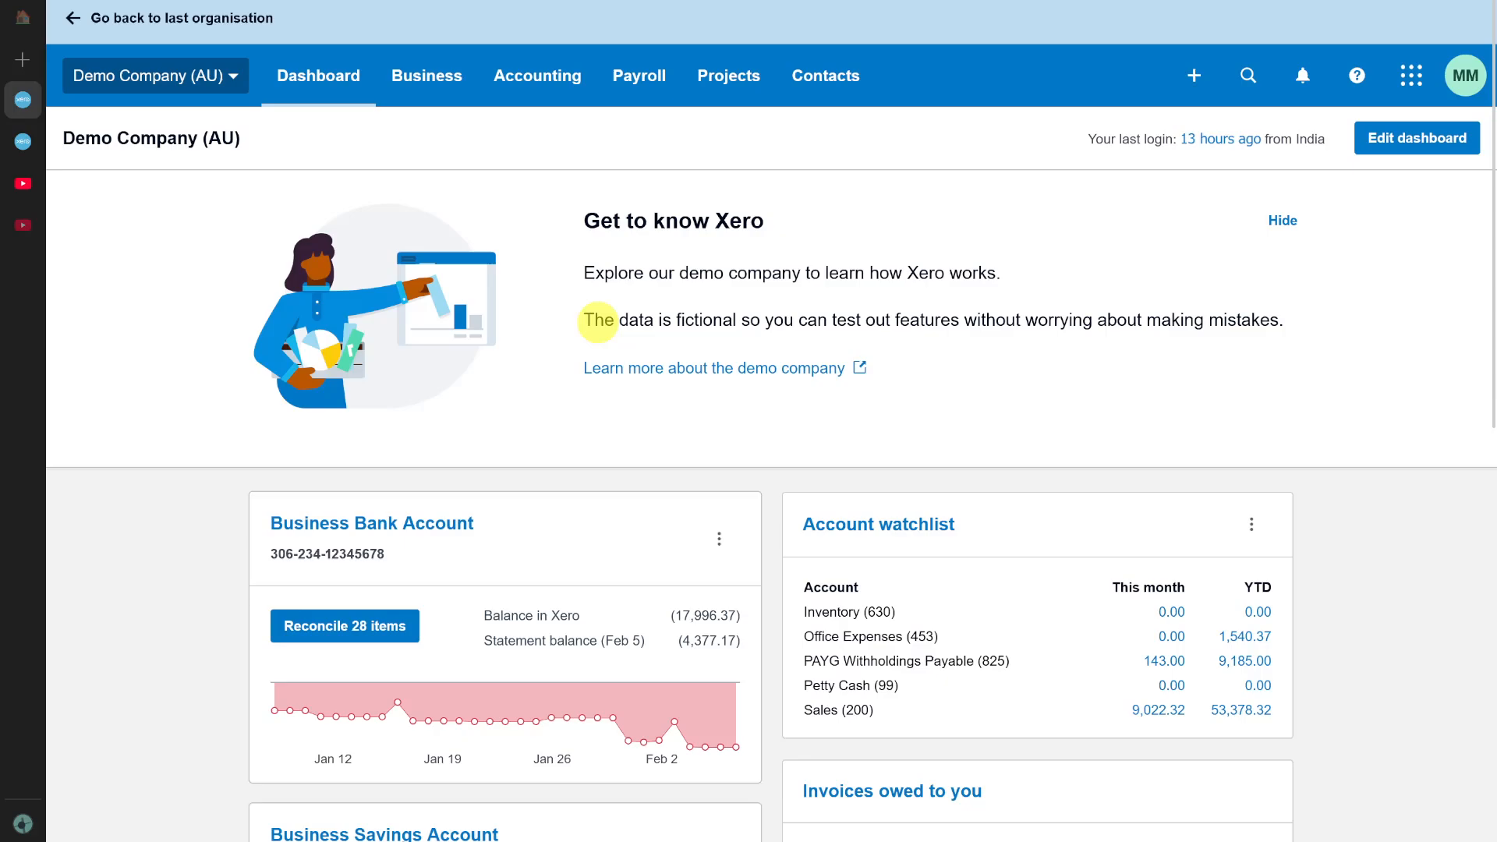
Open the list of bank accounts and start reconciling the Business Bank Account.
{"action": "left_click", "coordinate": [546, 78]}
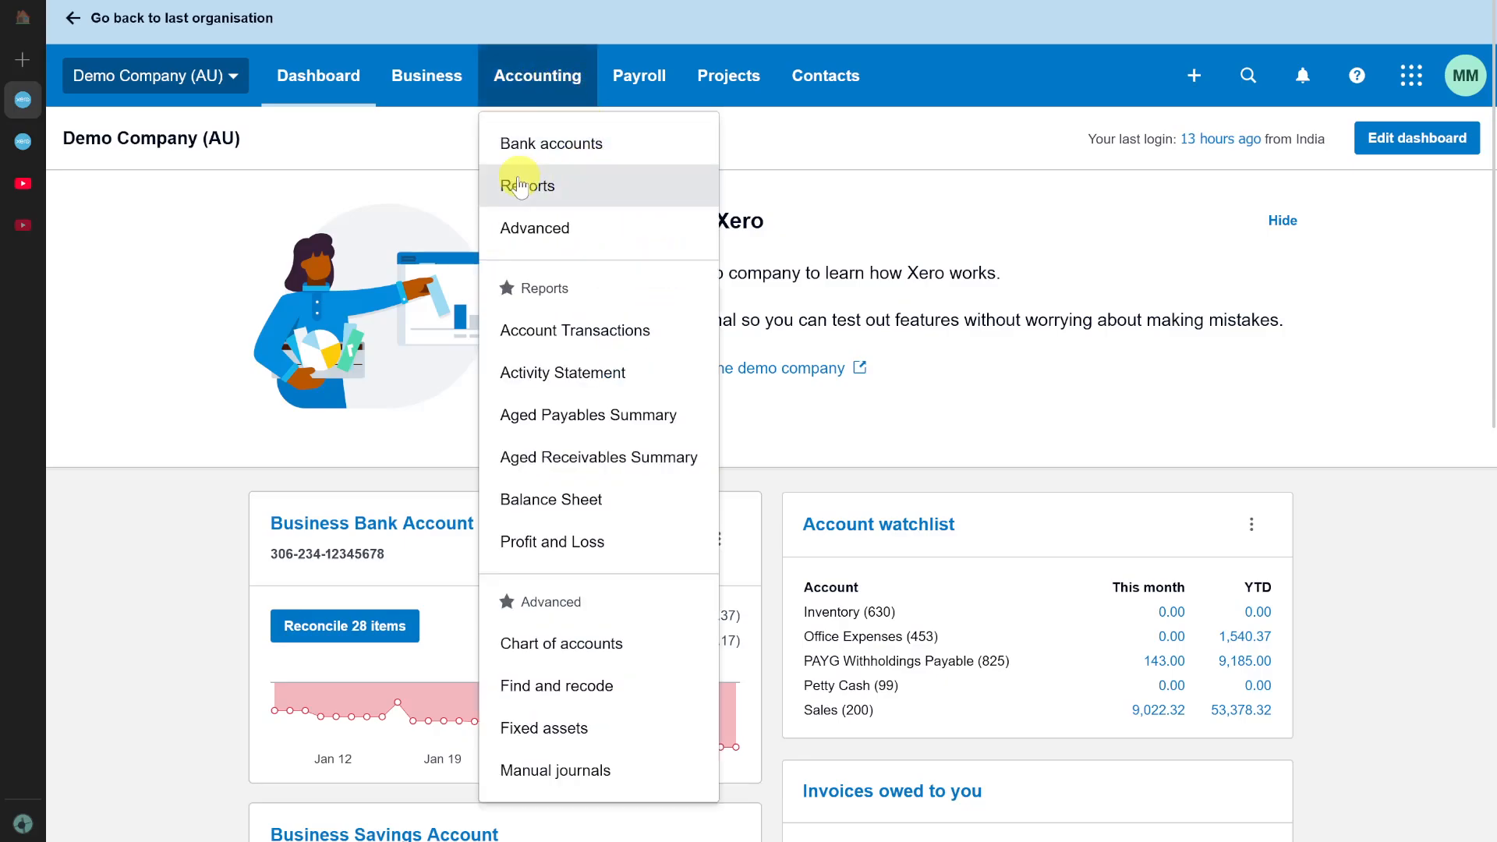
{"action": "left_click", "coordinate": [567, 159]}
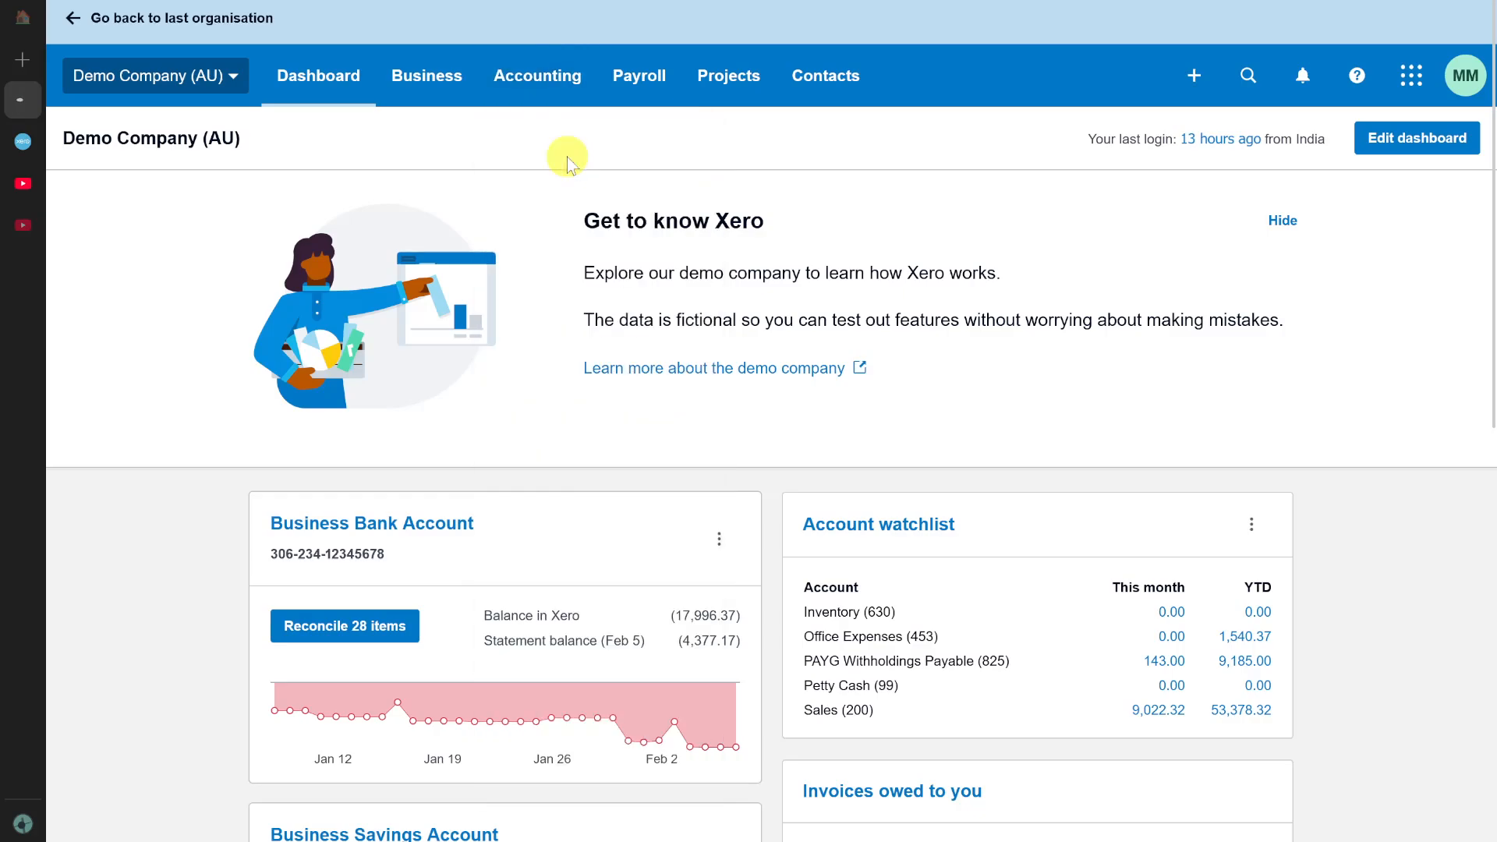
{"action": "scroll", "coordinate": [580, 388], "scroll_direction": "down", "scroll_amount": 3}
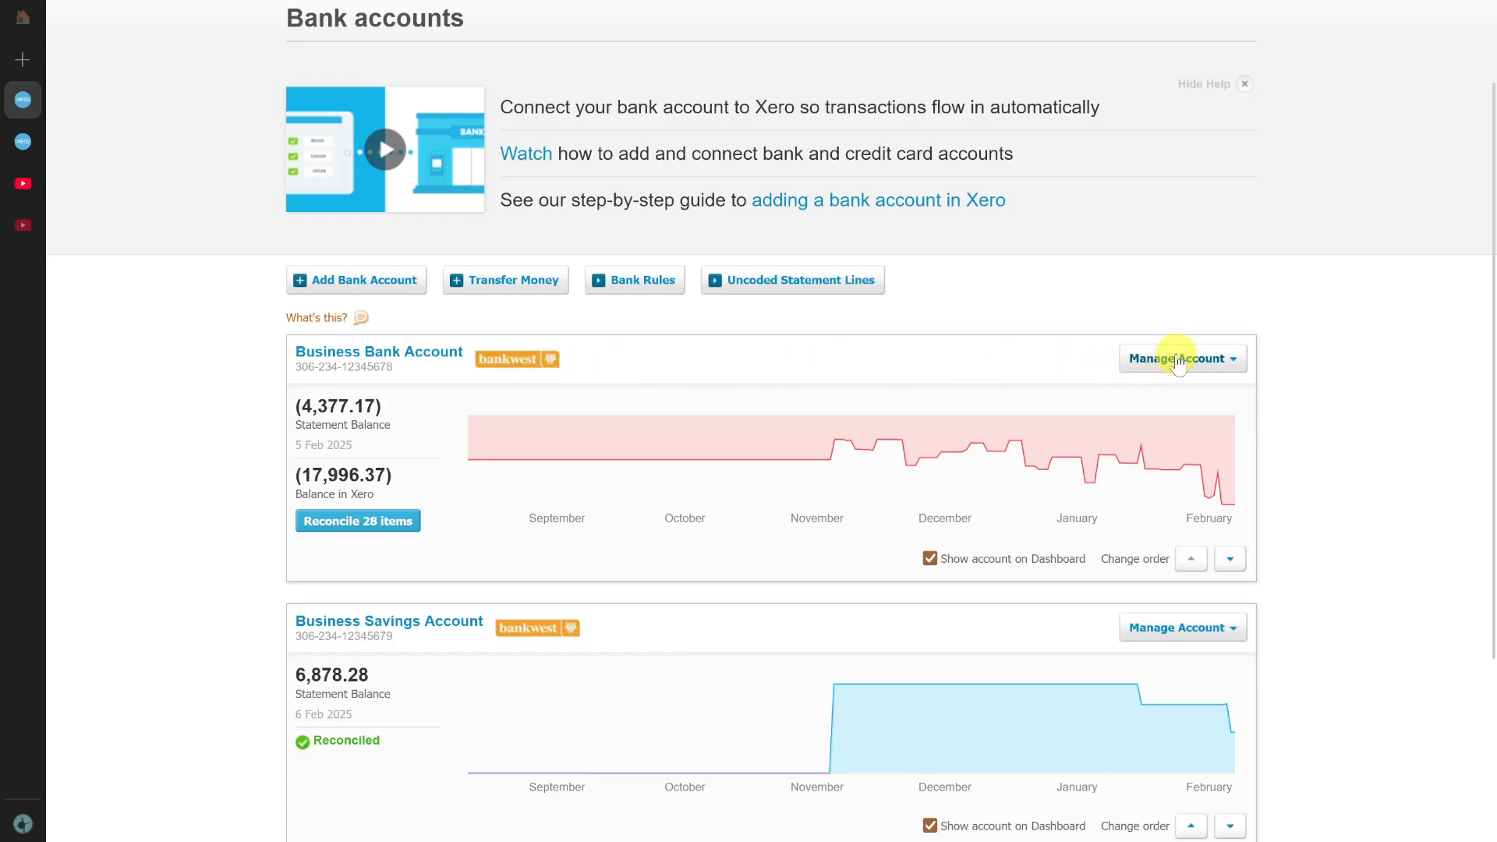
{"action": "left_click", "coordinate": [1214, 361]}
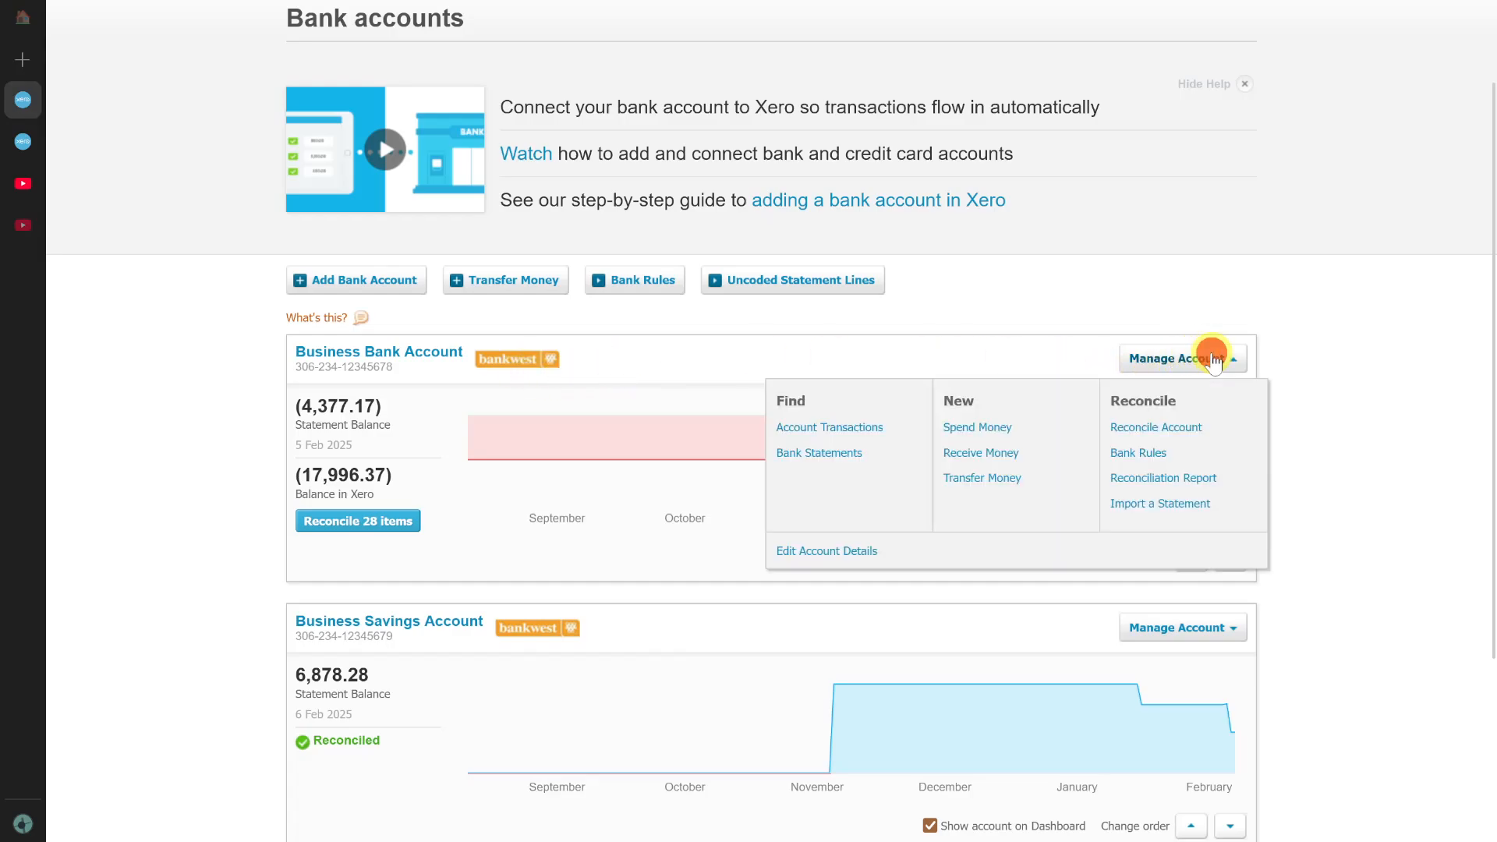
{"action": "left_click", "coordinate": [1149, 428]}
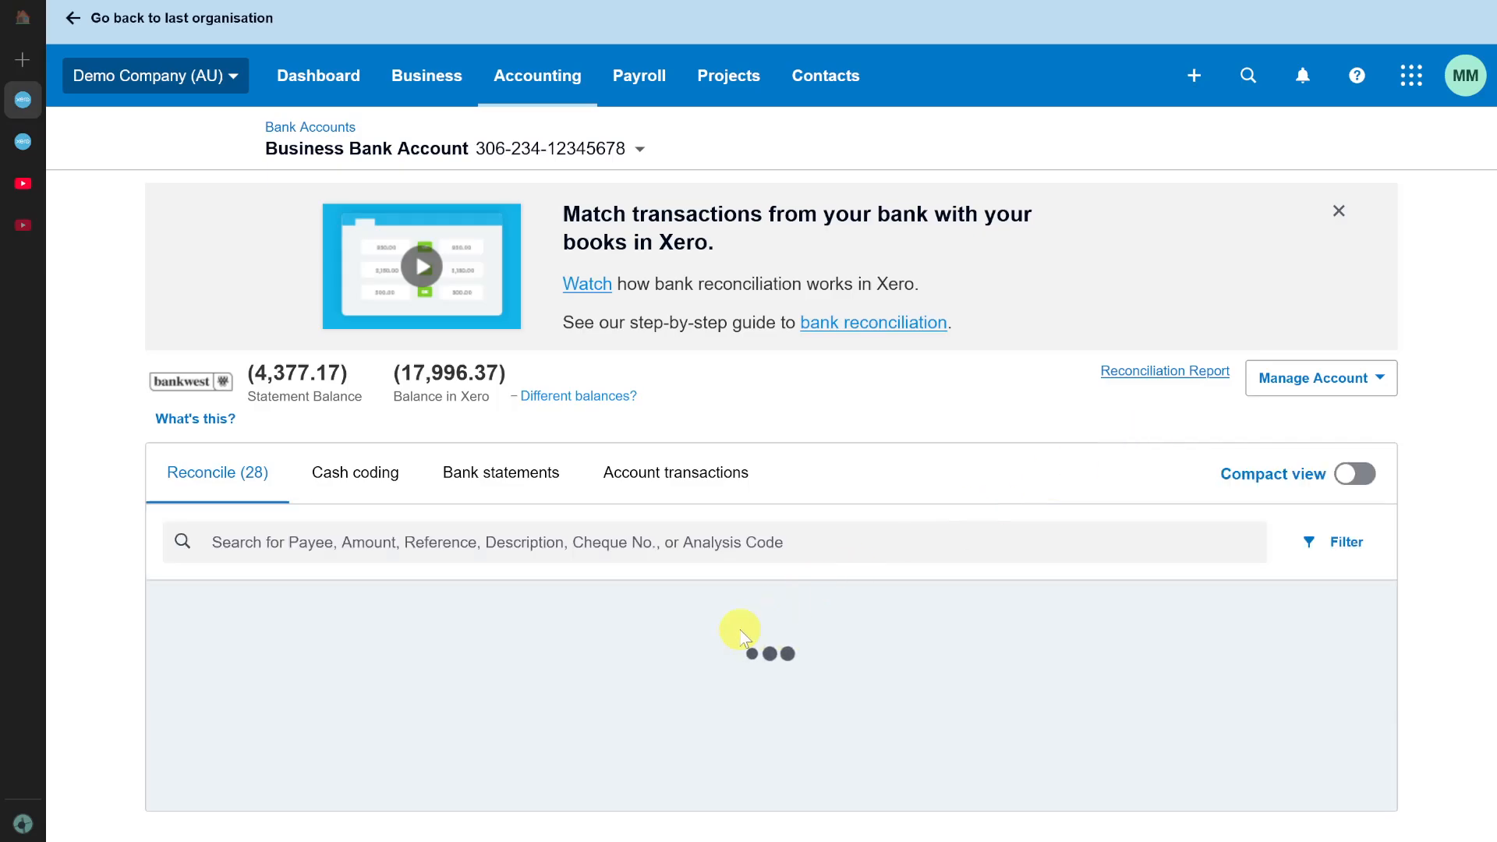
Browse the candidate transactions for the 4,500.00 SMART Agency statement line with Find & Match and cancel the matching.
{"action": "scroll", "coordinate": [741, 635], "scroll_direction": "down", "scroll_amount": 5}
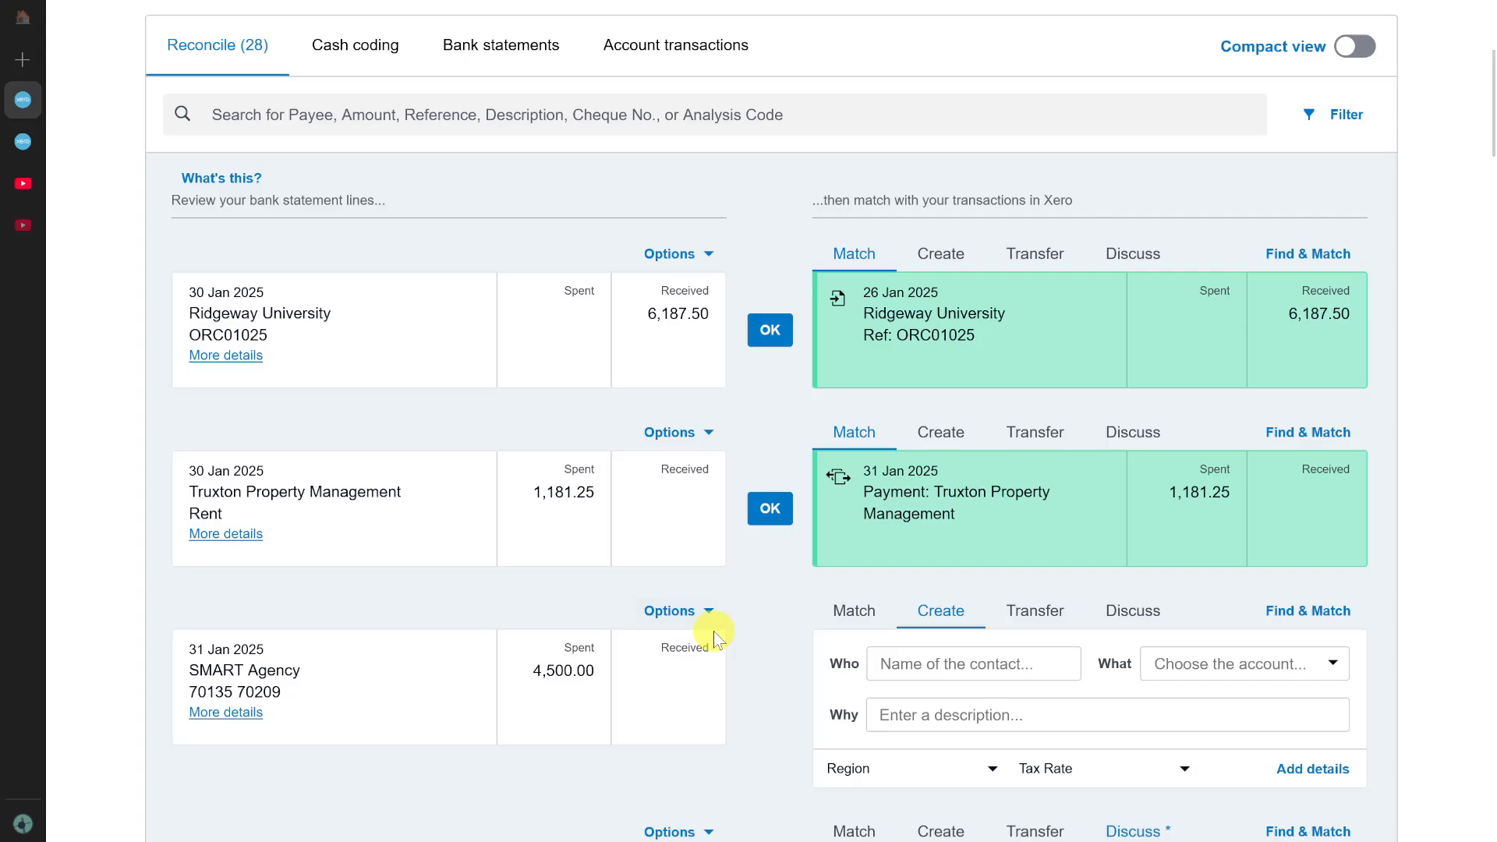
{"action": "scroll", "coordinate": [713, 630], "scroll_direction": "down", "scroll_amount": 1}
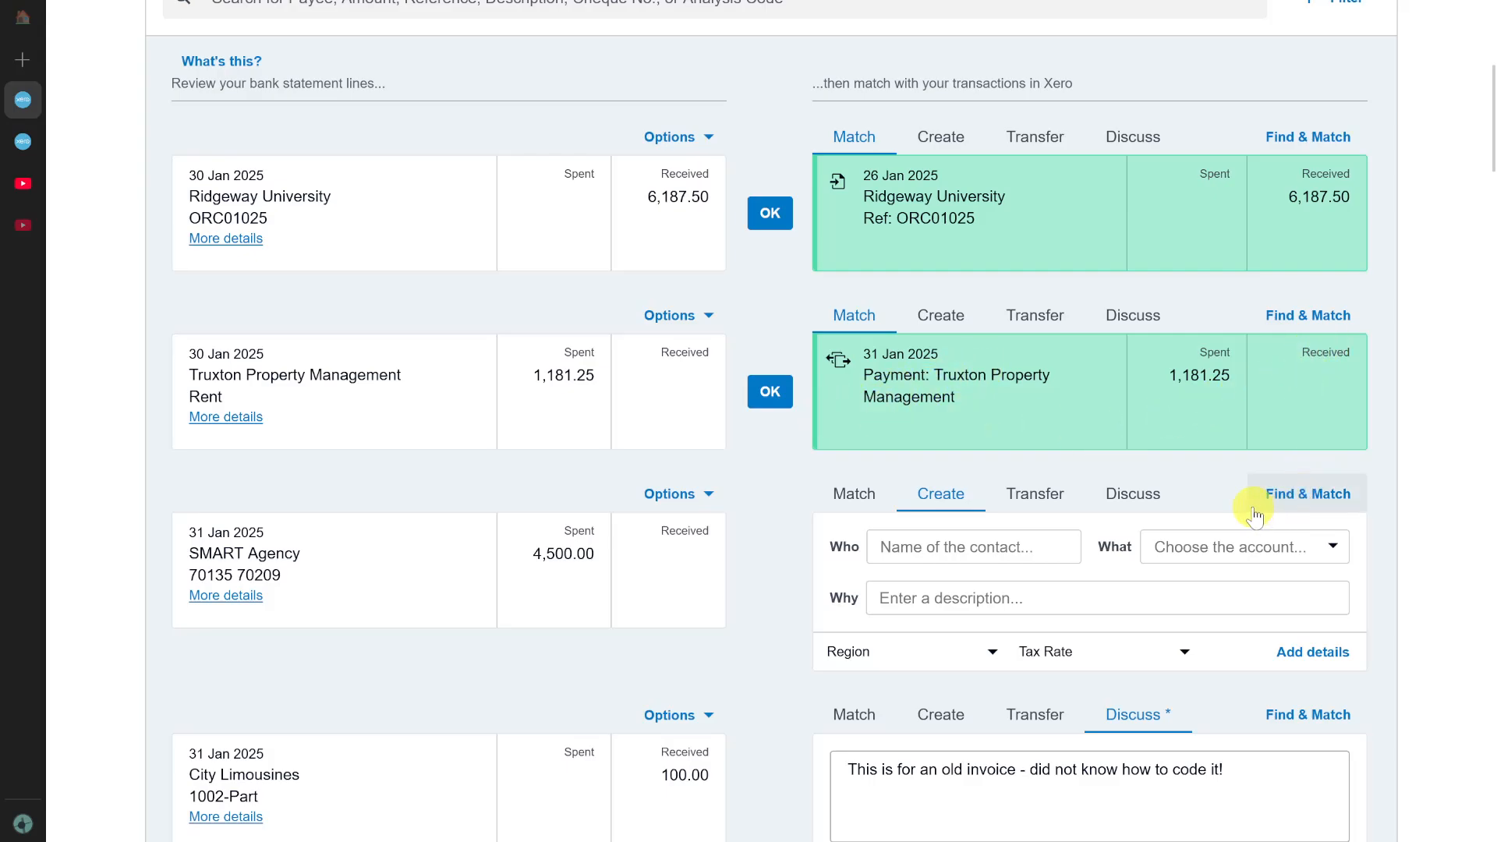
{"action": "left_click", "coordinate": [1323, 494]}
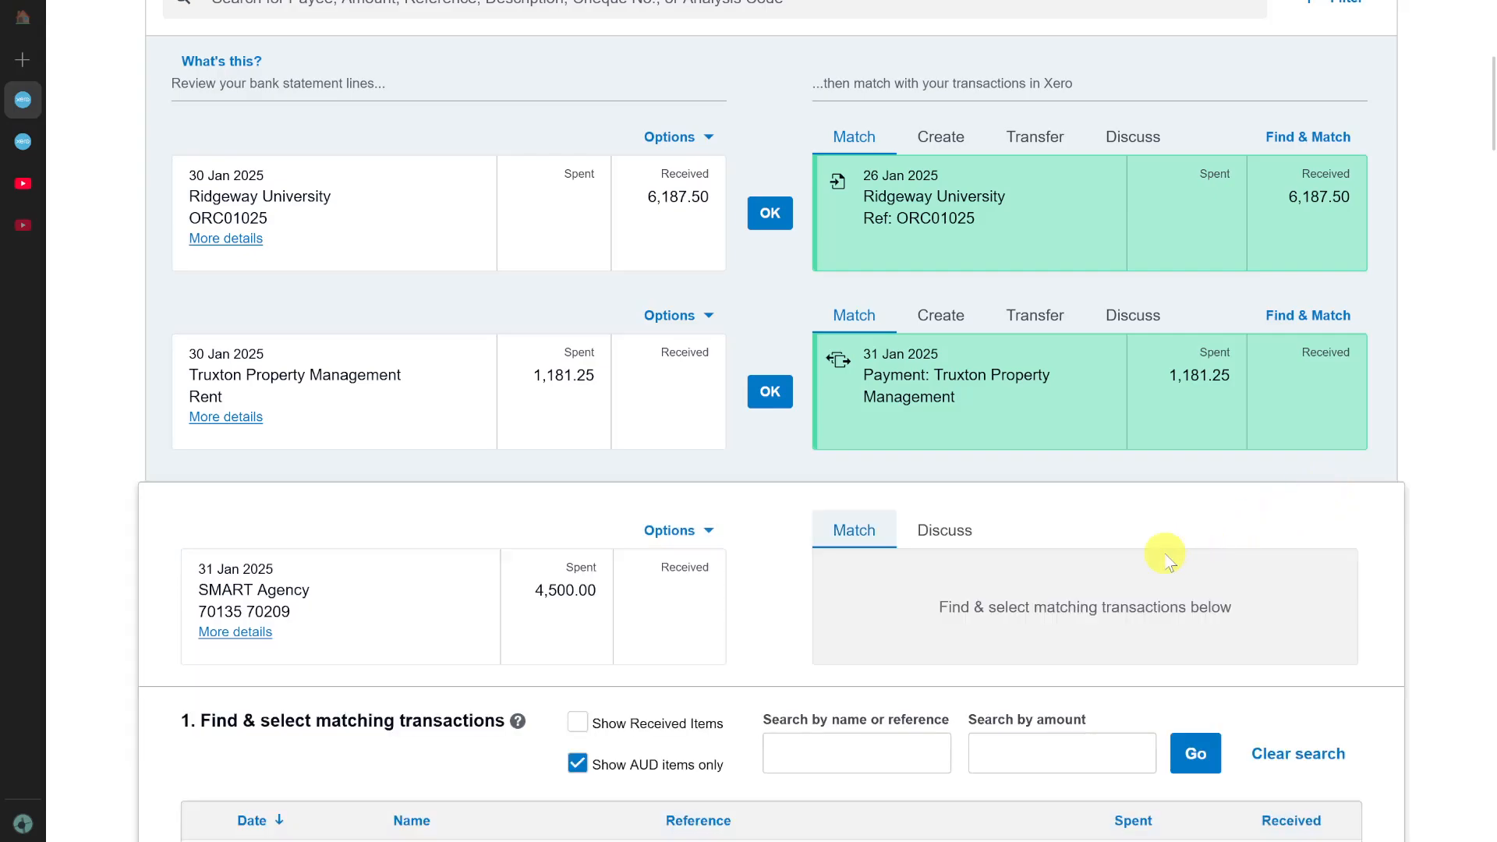
{"action": "scroll", "coordinate": [719, 611], "scroll_direction": "down", "scroll_amount": 7}
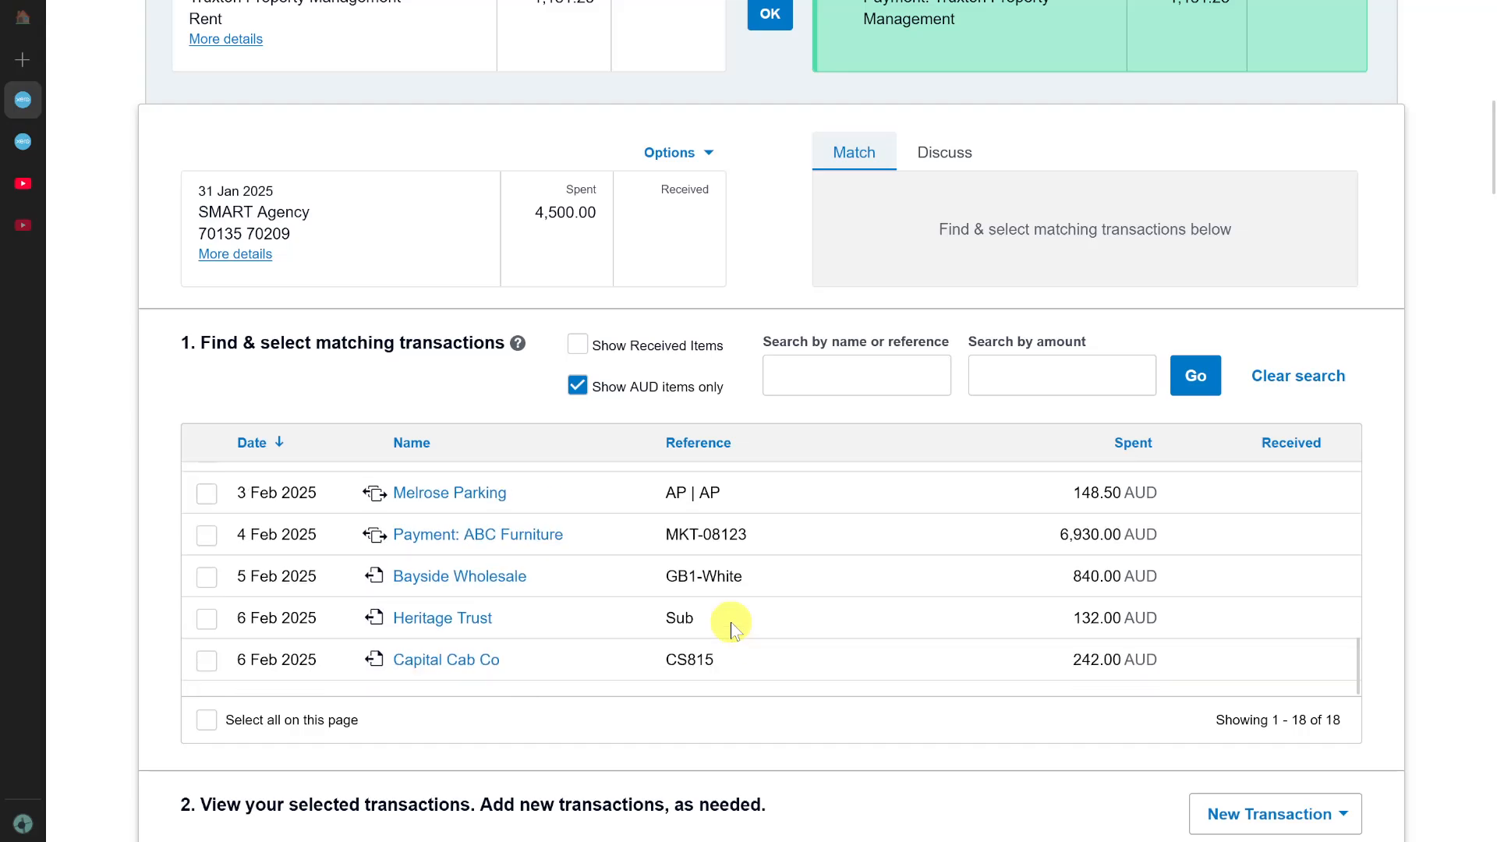
{"action": "scroll", "coordinate": [725, 616], "scroll_direction": "up", "scroll_amount": 5}
{"action": "scroll", "coordinate": [725, 612], "scroll_direction": "up", "scroll_amount": 2}
{"action": "scroll", "coordinate": [725, 621], "scroll_direction": "down", "scroll_amount": 3}
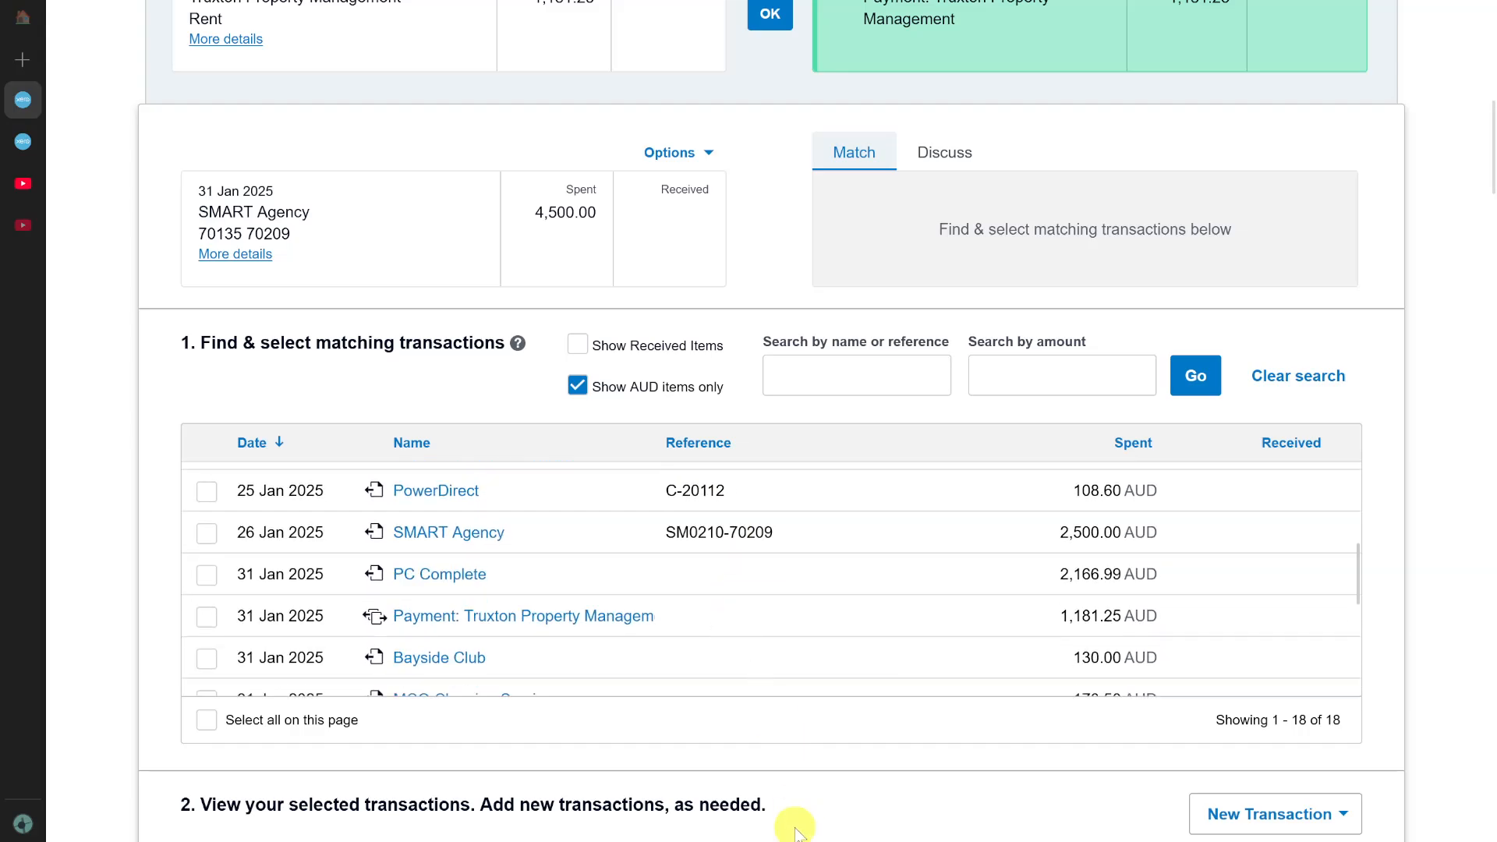
{"action": "scroll", "coordinate": [792, 812], "scroll_direction": "down", "scroll_amount": 5}
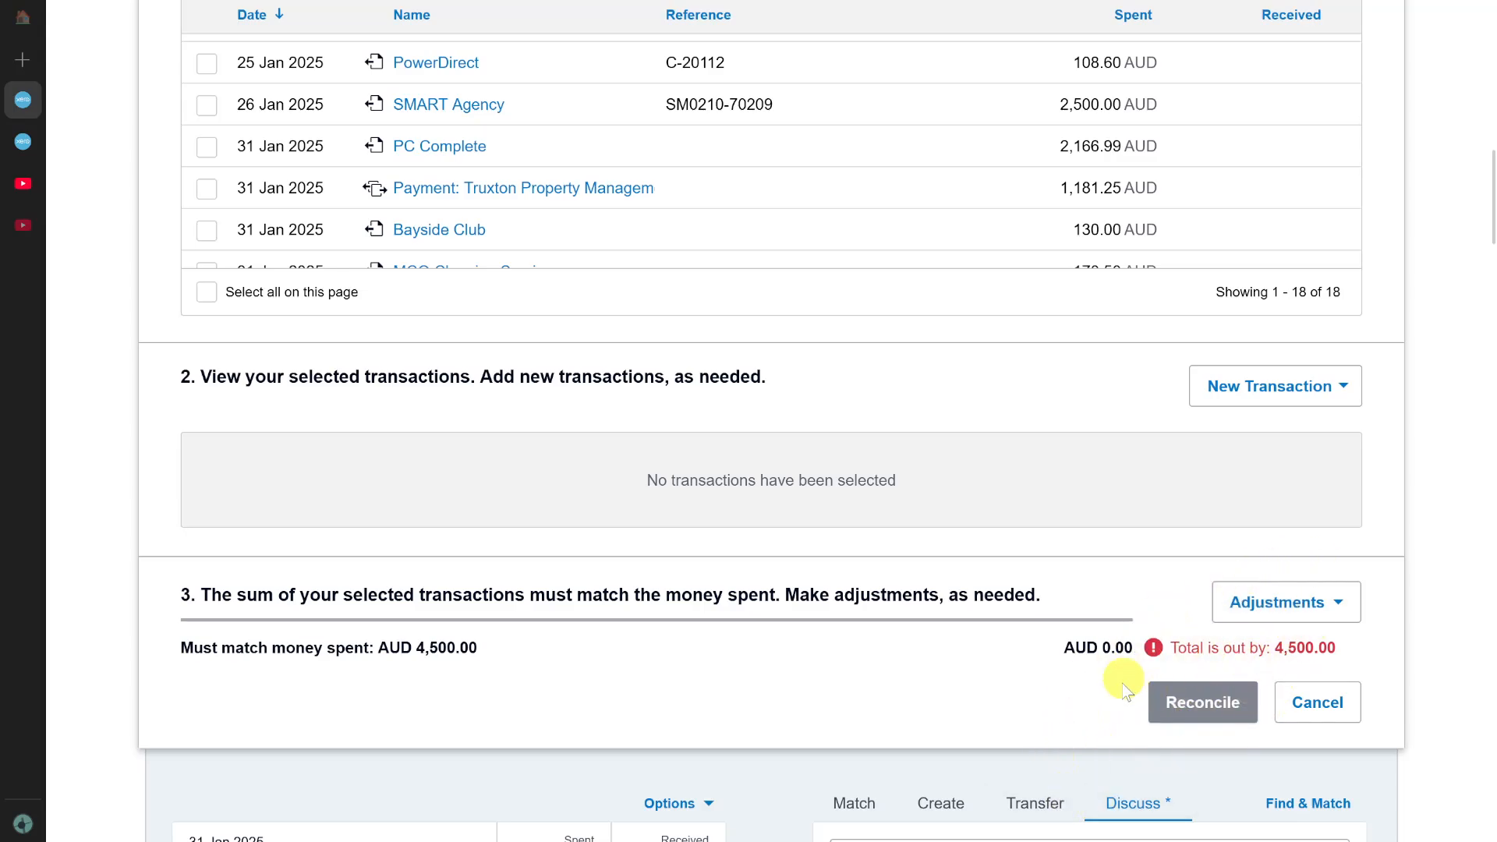
{"action": "left_click", "coordinate": [1313, 702]}
Start Find & Match for the 15.00 NAB bank fee line and display the available new transaction types.
{"action": "left_click", "coordinate": [1353, 306]}
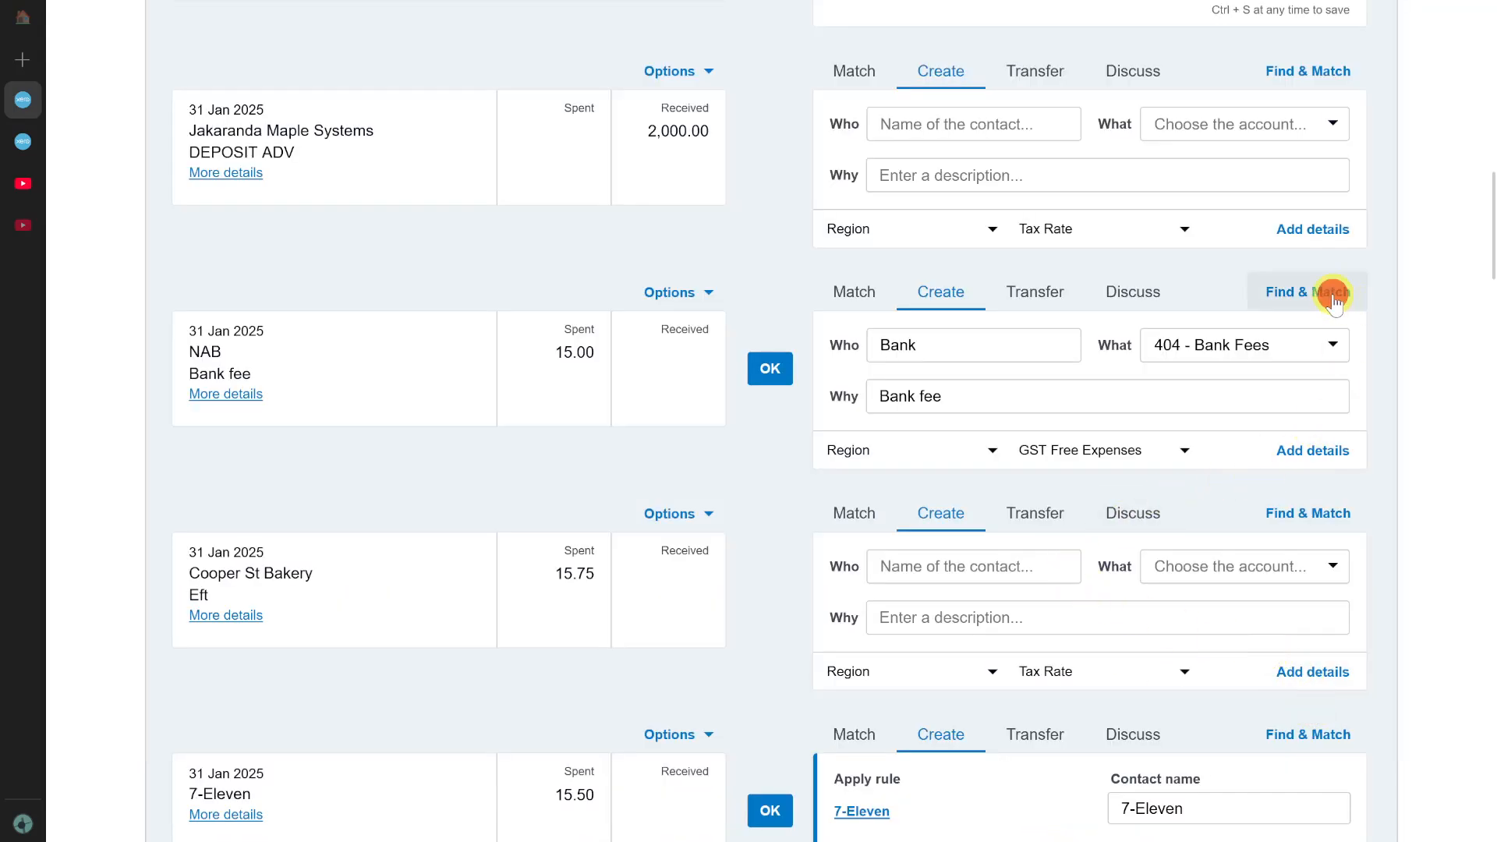
{"action": "scroll", "coordinate": [1156, 578], "scroll_direction": "down", "scroll_amount": 3}
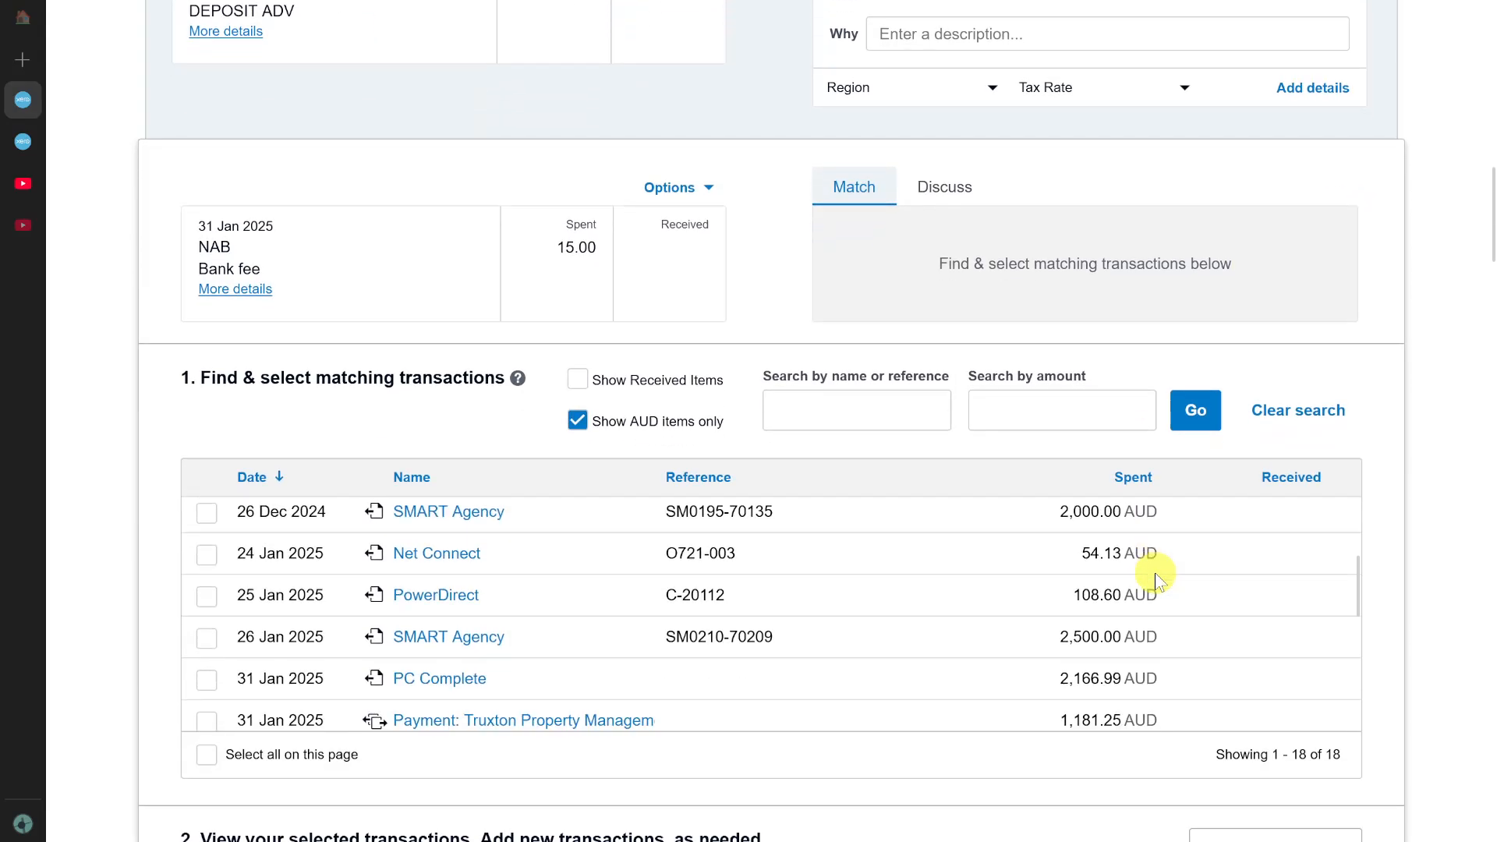
{"action": "scroll", "coordinate": [1036, 802], "scroll_direction": "down", "scroll_amount": 4}
{"action": "left_click", "coordinate": [1283, 523]}
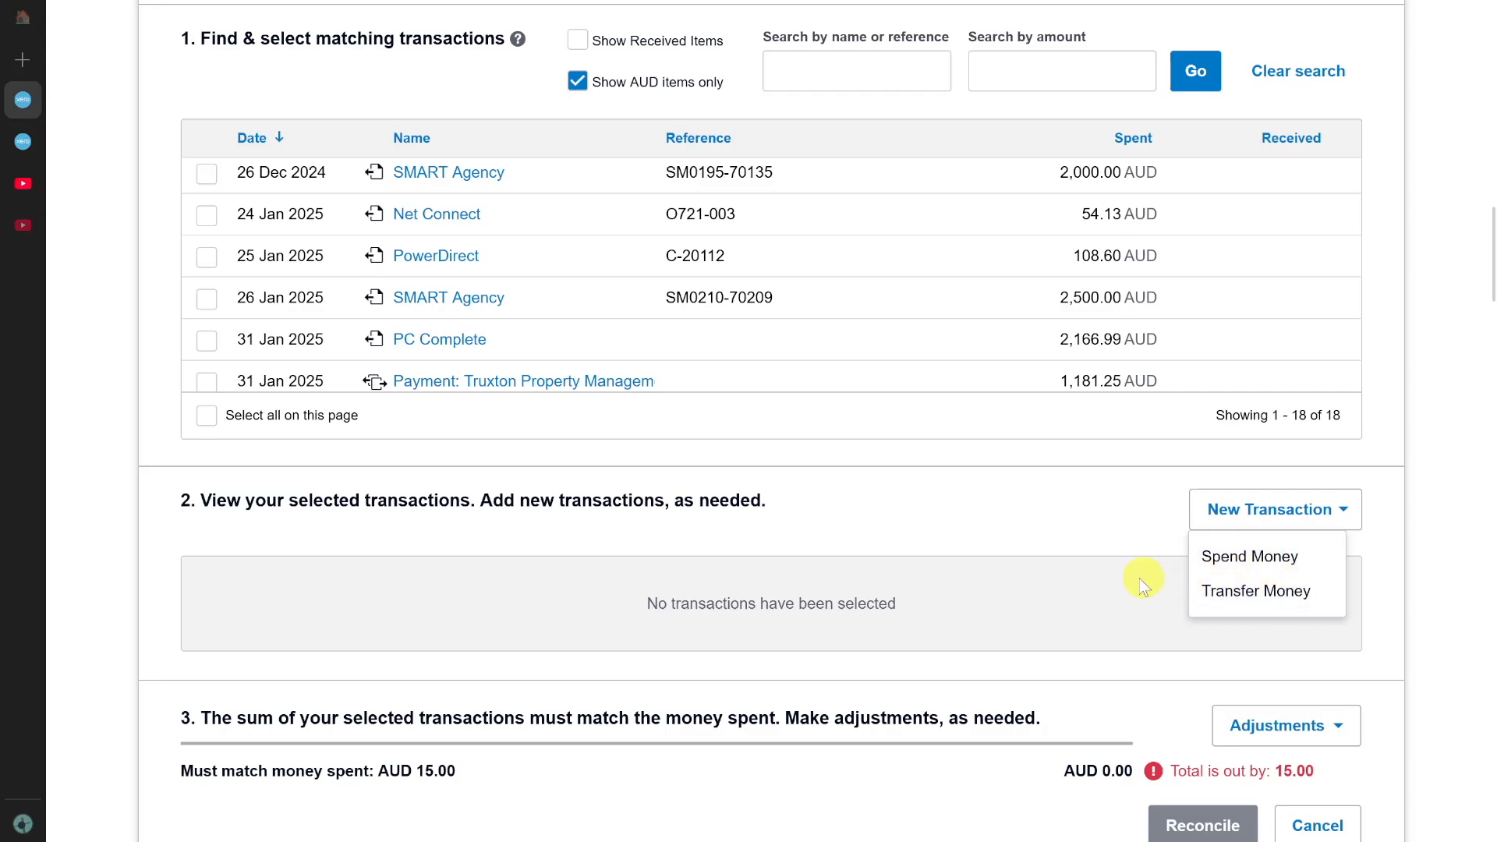
Examine the total-matching section and the list of candidate transactions for the NAB bank fee line.
{"action": "scroll", "coordinate": [1111, 585], "scroll_direction": "down", "scroll_amount": 1}
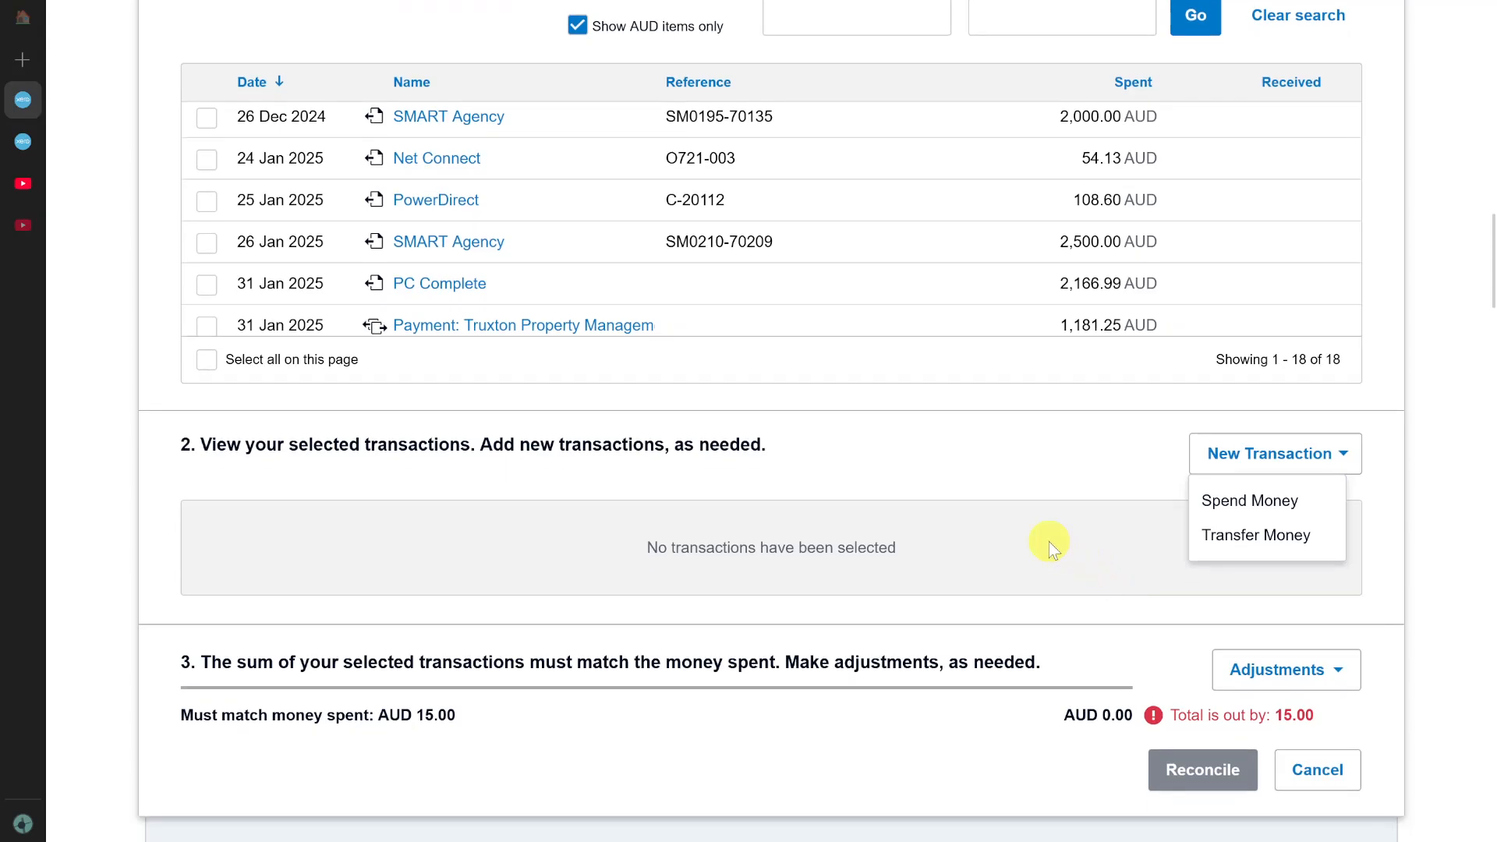
{"action": "scroll", "coordinate": [1049, 546], "scroll_direction": "down", "scroll_amount": 1}
{"action": "scroll", "coordinate": [1049, 545], "scroll_direction": "down", "scroll_amount": 1}
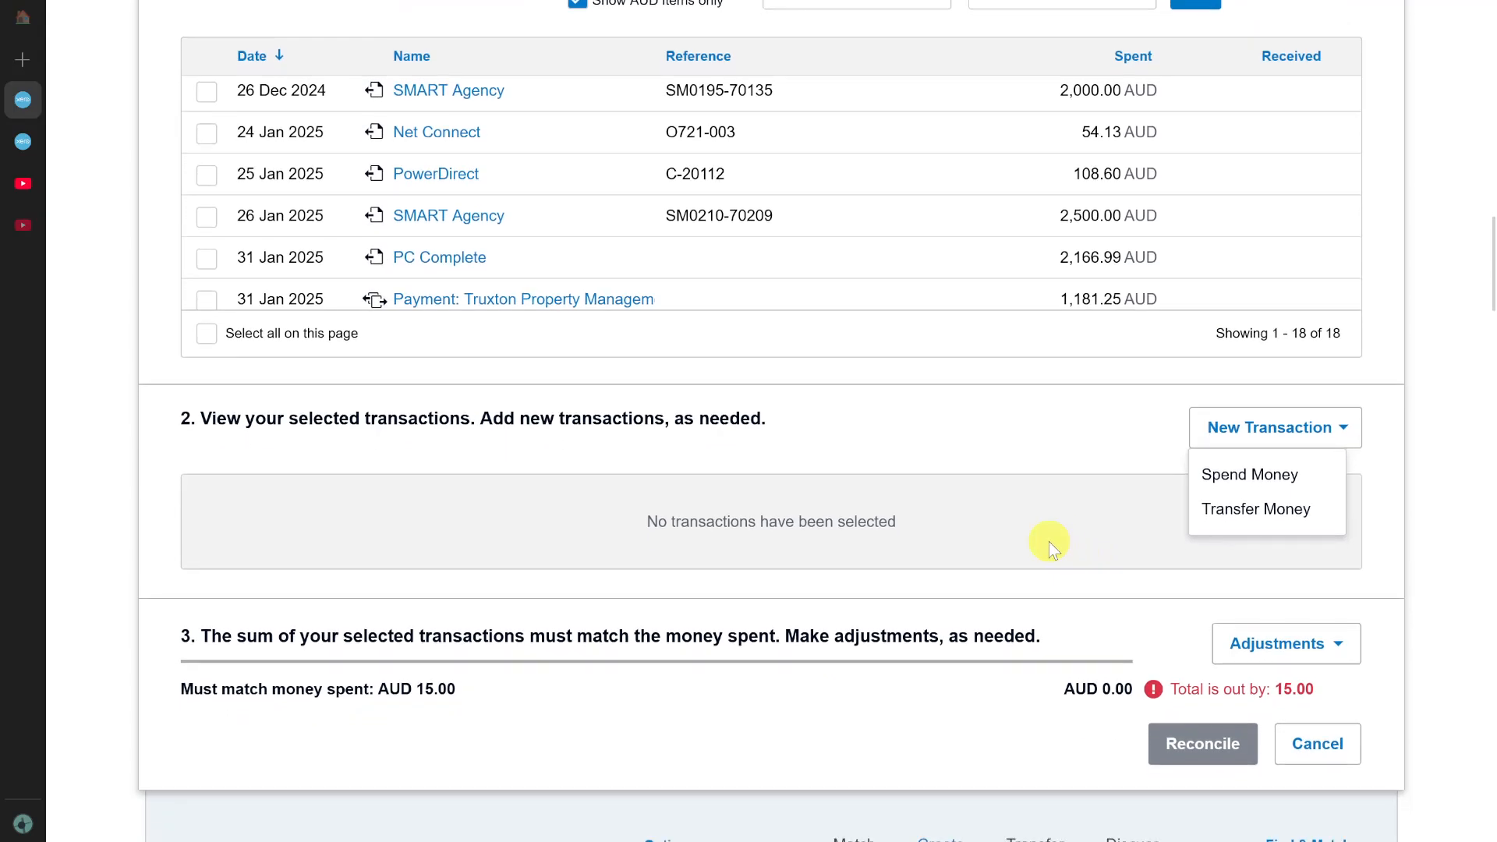
{"action": "scroll", "coordinate": [1049, 546], "scroll_direction": "up", "scroll_amount": 1}
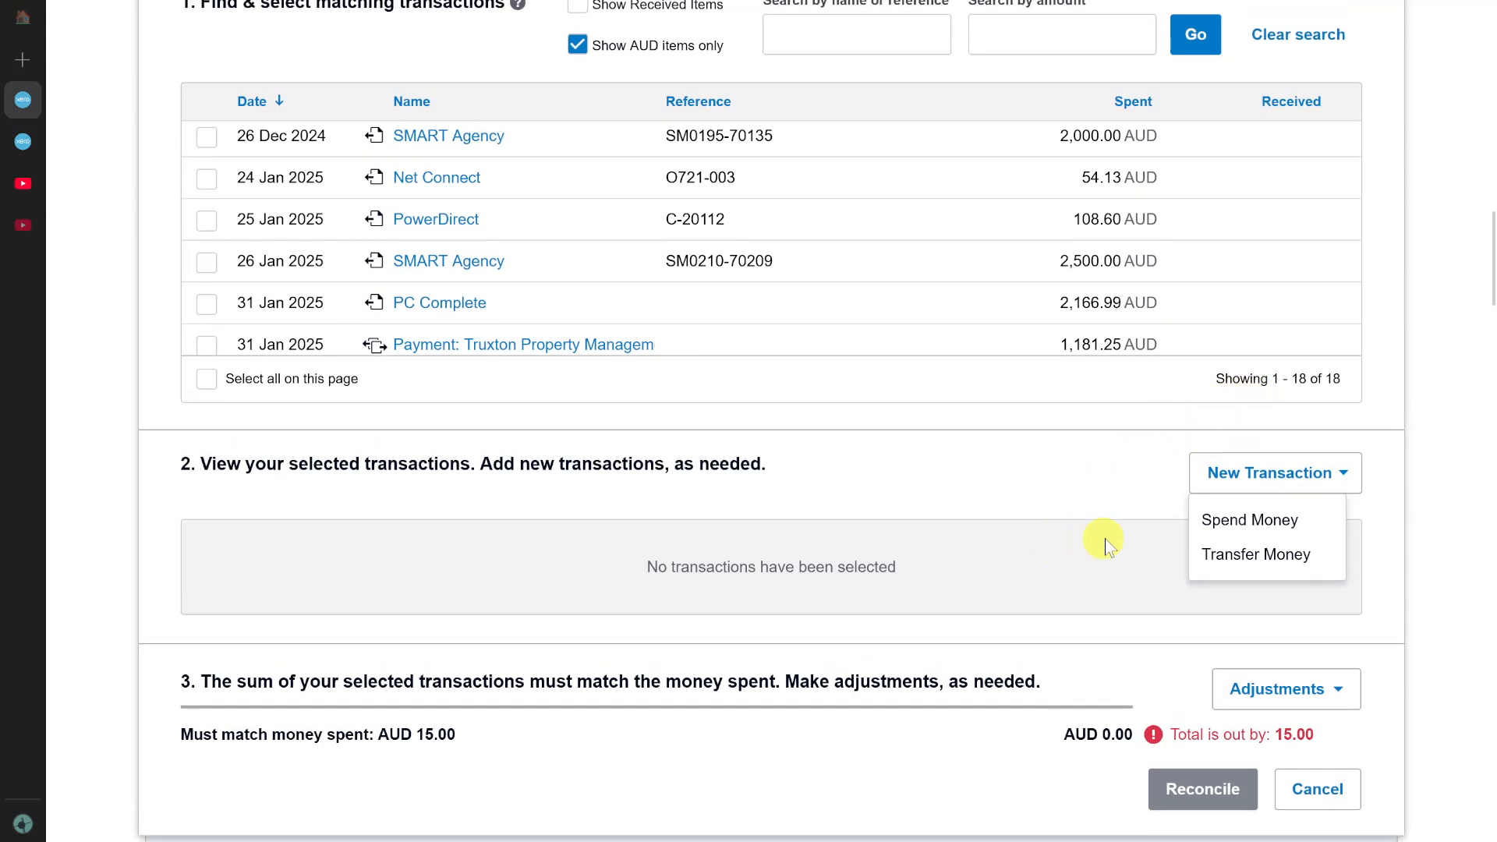
{"action": "scroll", "coordinate": [1108, 541], "scroll_direction": "up", "scroll_amount": 3}
{"action": "scroll", "coordinate": [1135, 538], "scroll_direction": "up", "scroll_amount": 1}
{"action": "scroll", "coordinate": [886, 445], "scroll_direction": "up", "scroll_amount": 4}
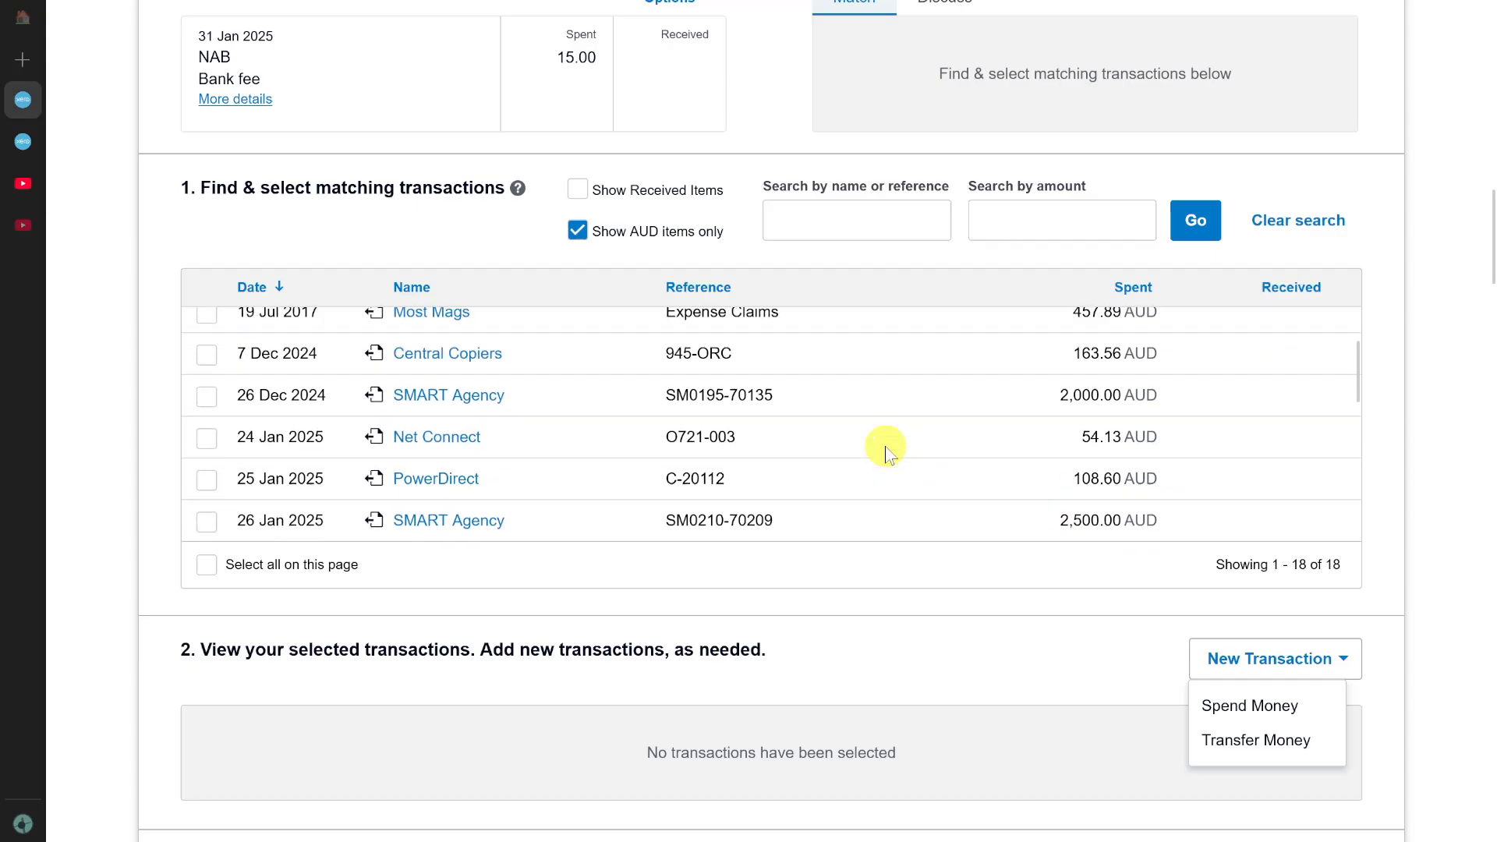
{"action": "scroll", "coordinate": [578, 456], "scroll_direction": "down", "scroll_amount": 5}
{"action": "scroll", "coordinate": [578, 452], "scroll_direction": "up", "scroll_amount": 5}
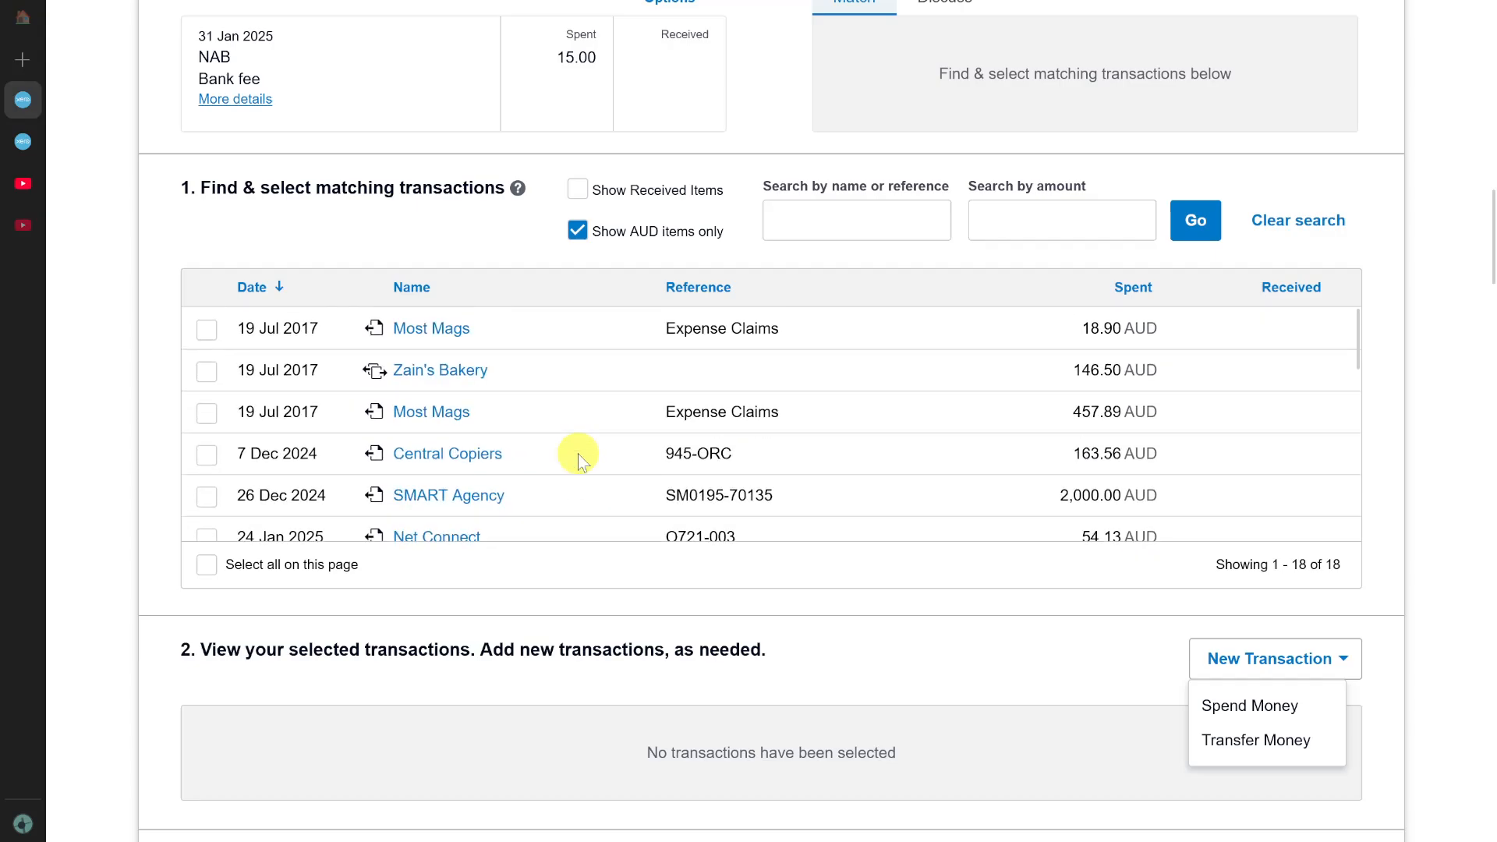
Select the 457.89 Most Mags expense claim as a match for the NAB bank fee and check the total difference.
{"action": "left_click", "coordinate": [206, 412]}
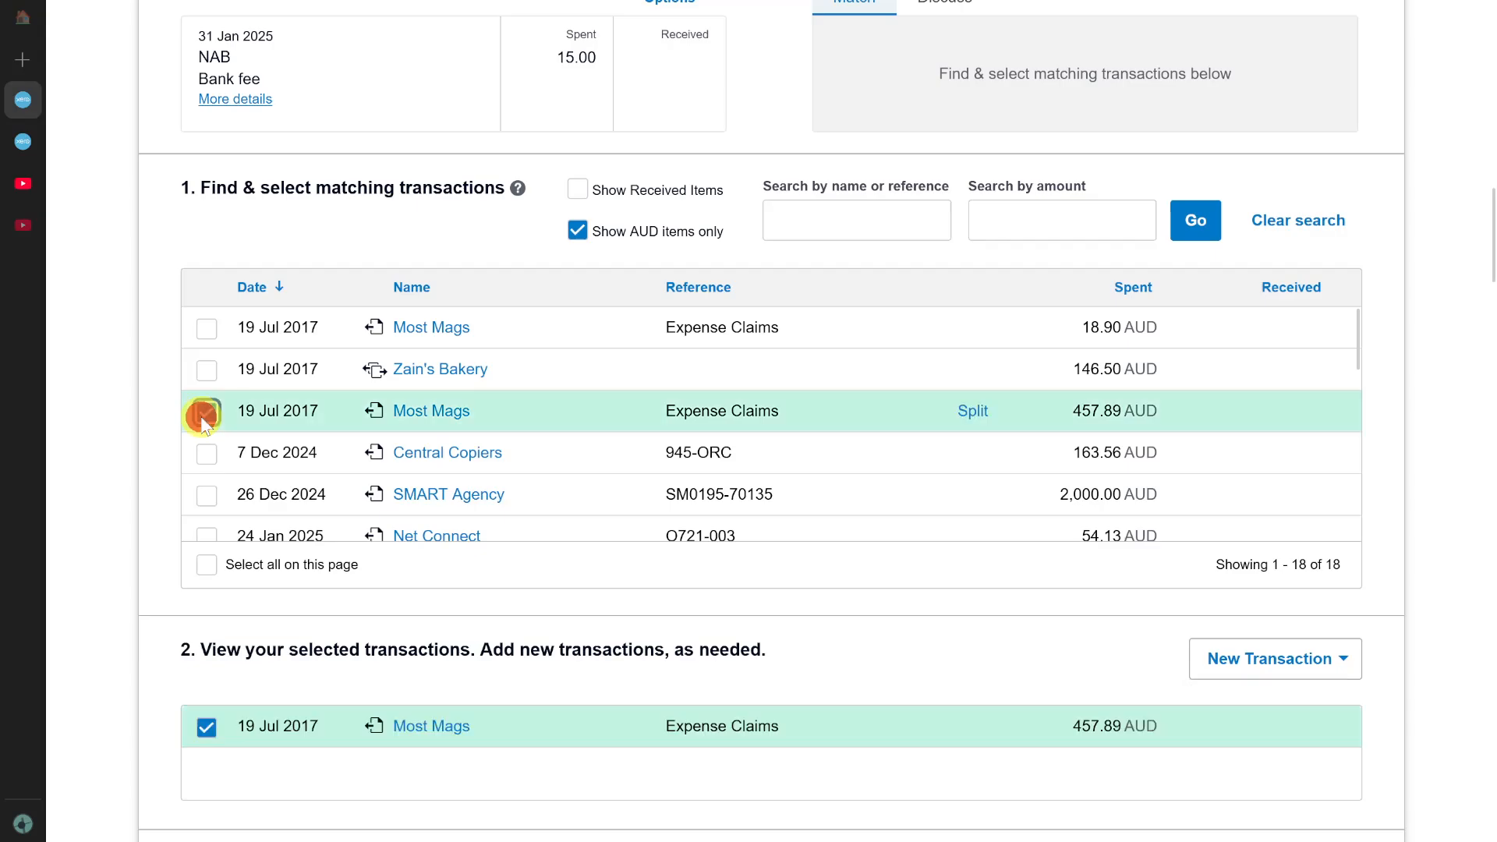
{"action": "scroll", "coordinate": [884, 755], "scroll_direction": "down", "scroll_amount": 2}
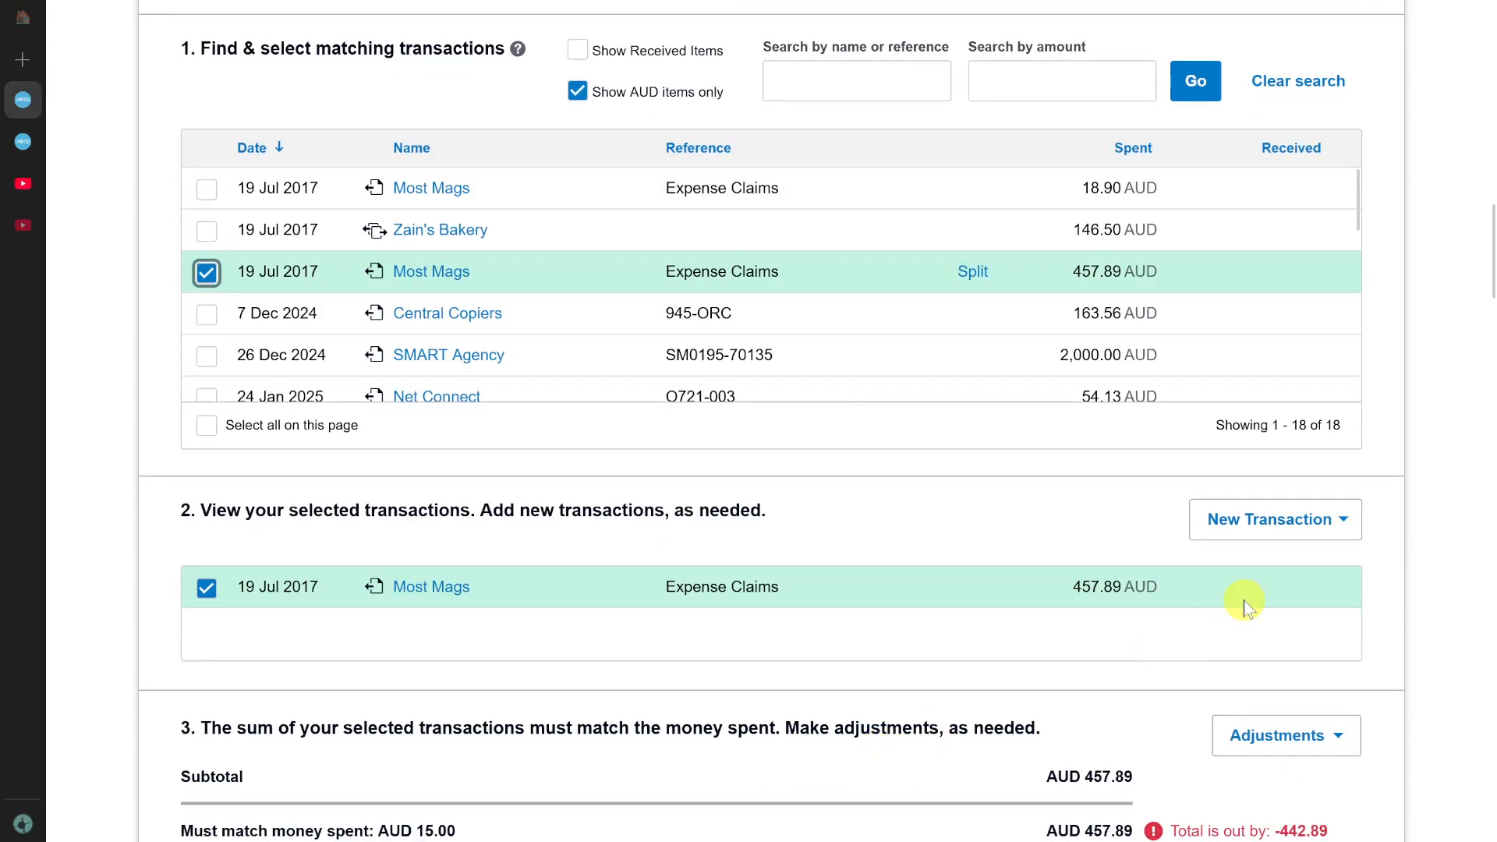
{"action": "scroll", "coordinate": [1302, 725], "scroll_direction": "down", "scroll_amount": 2}
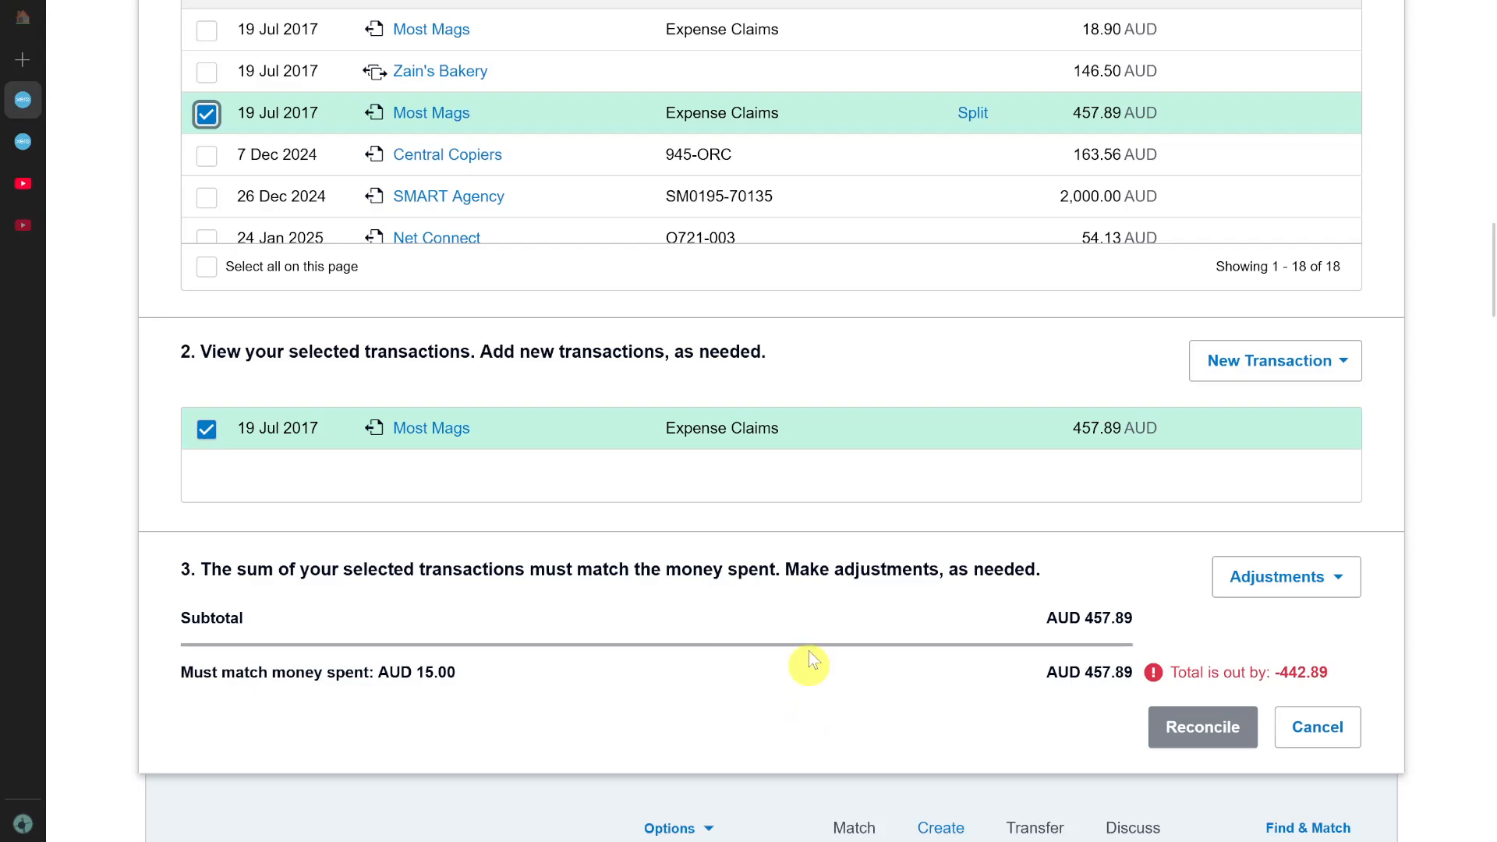
Go to the purchase bills list and open the Central Copiers bill with reference 945-ORC.
{"action": "scroll", "coordinate": [810, 569], "scroll_direction": "up", "scroll_amount": 8}
{"action": "scroll", "coordinate": [811, 569], "scroll_direction": "up", "scroll_amount": 10}
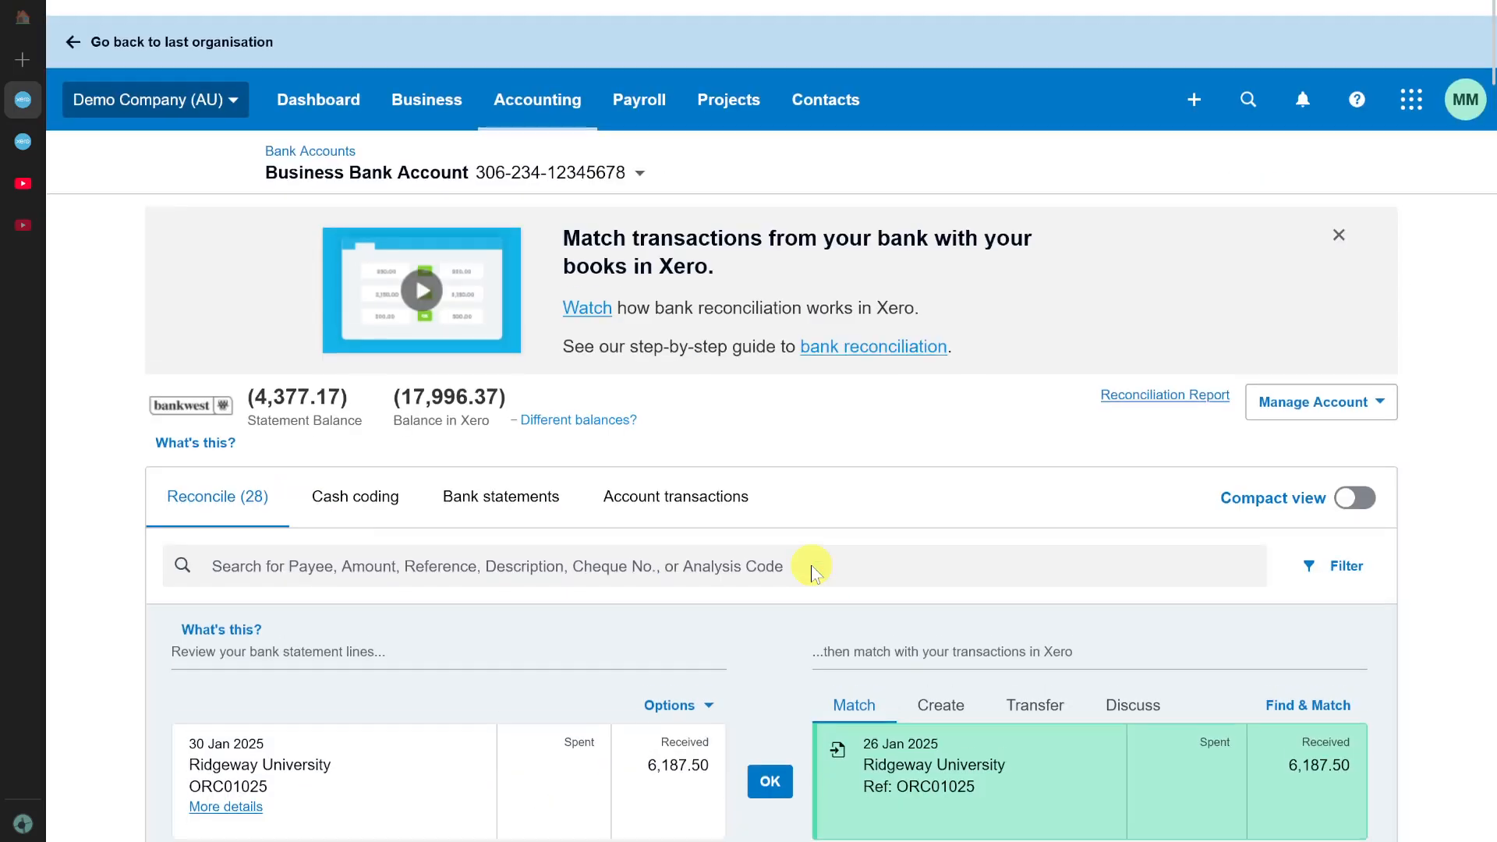
{"action": "left_click", "coordinate": [426, 75]}
{"action": "left_click", "coordinate": [439, 521]}
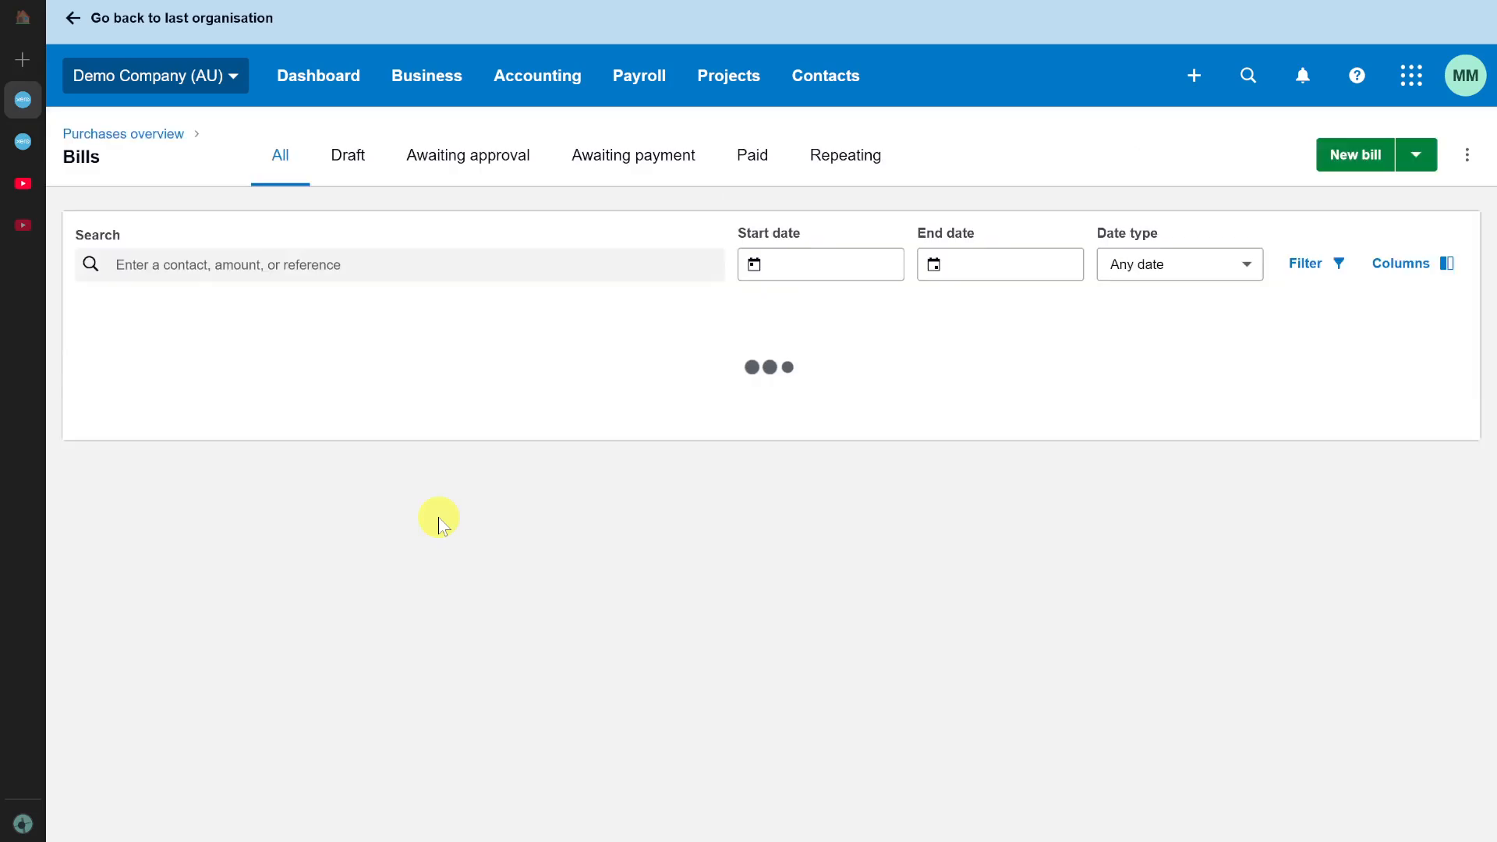
{"action": "scroll", "coordinate": [527, 585], "scroll_direction": "down", "scroll_amount": 1}
{"action": "scroll", "coordinate": [525, 585], "scroll_direction": "down", "scroll_amount": 3}
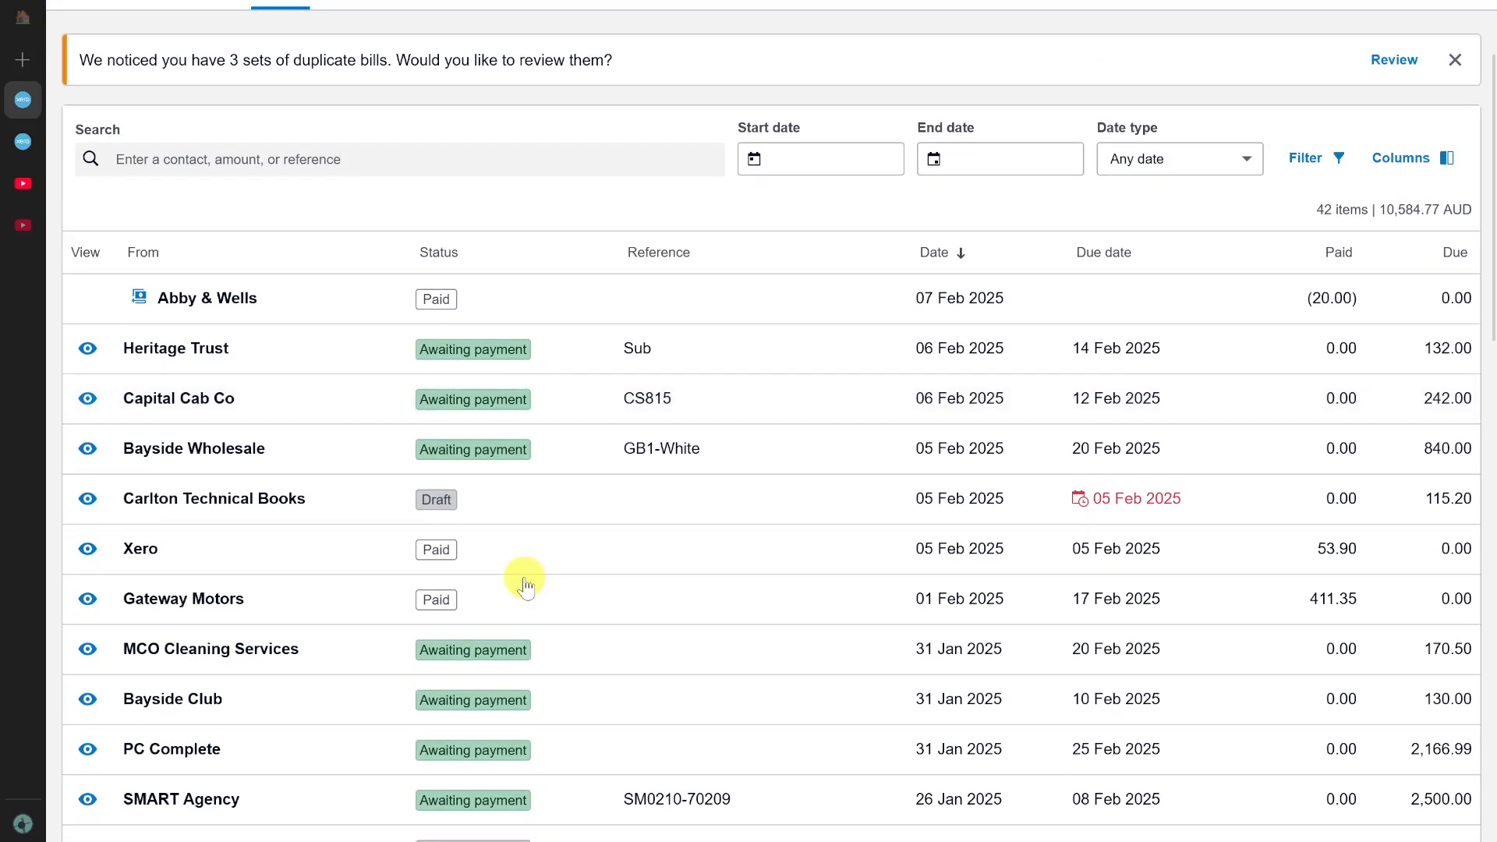
{"action": "scroll", "coordinate": [779, 395], "scroll_direction": "up", "scroll_amount": 3}
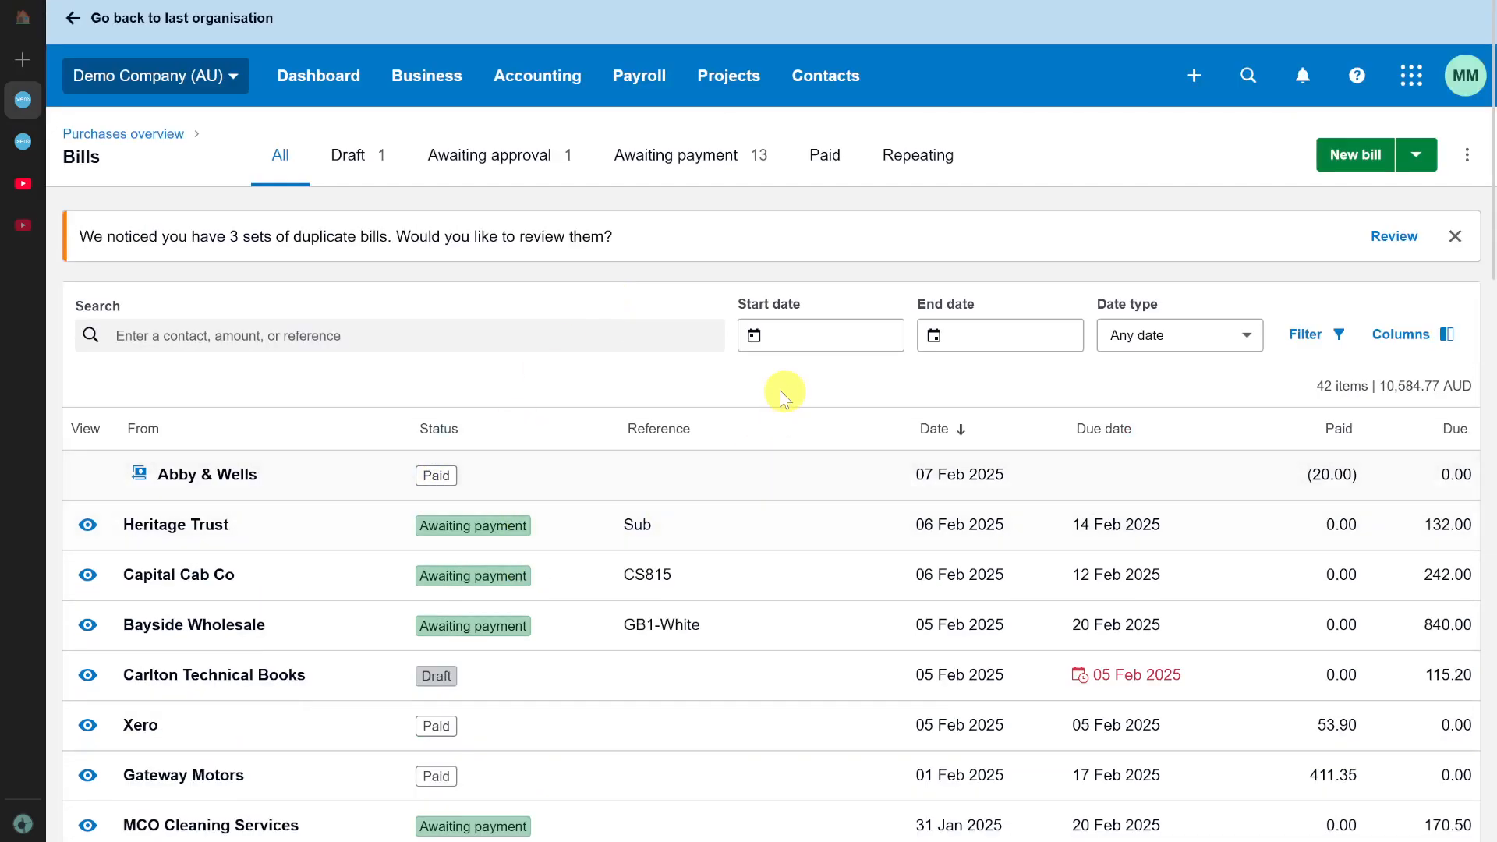
{"action": "scroll", "coordinate": [561, 528], "scroll_direction": "down", "scroll_amount": 12}
{"action": "scroll", "coordinate": [565, 535], "scroll_direction": "down", "scroll_amount": 7}
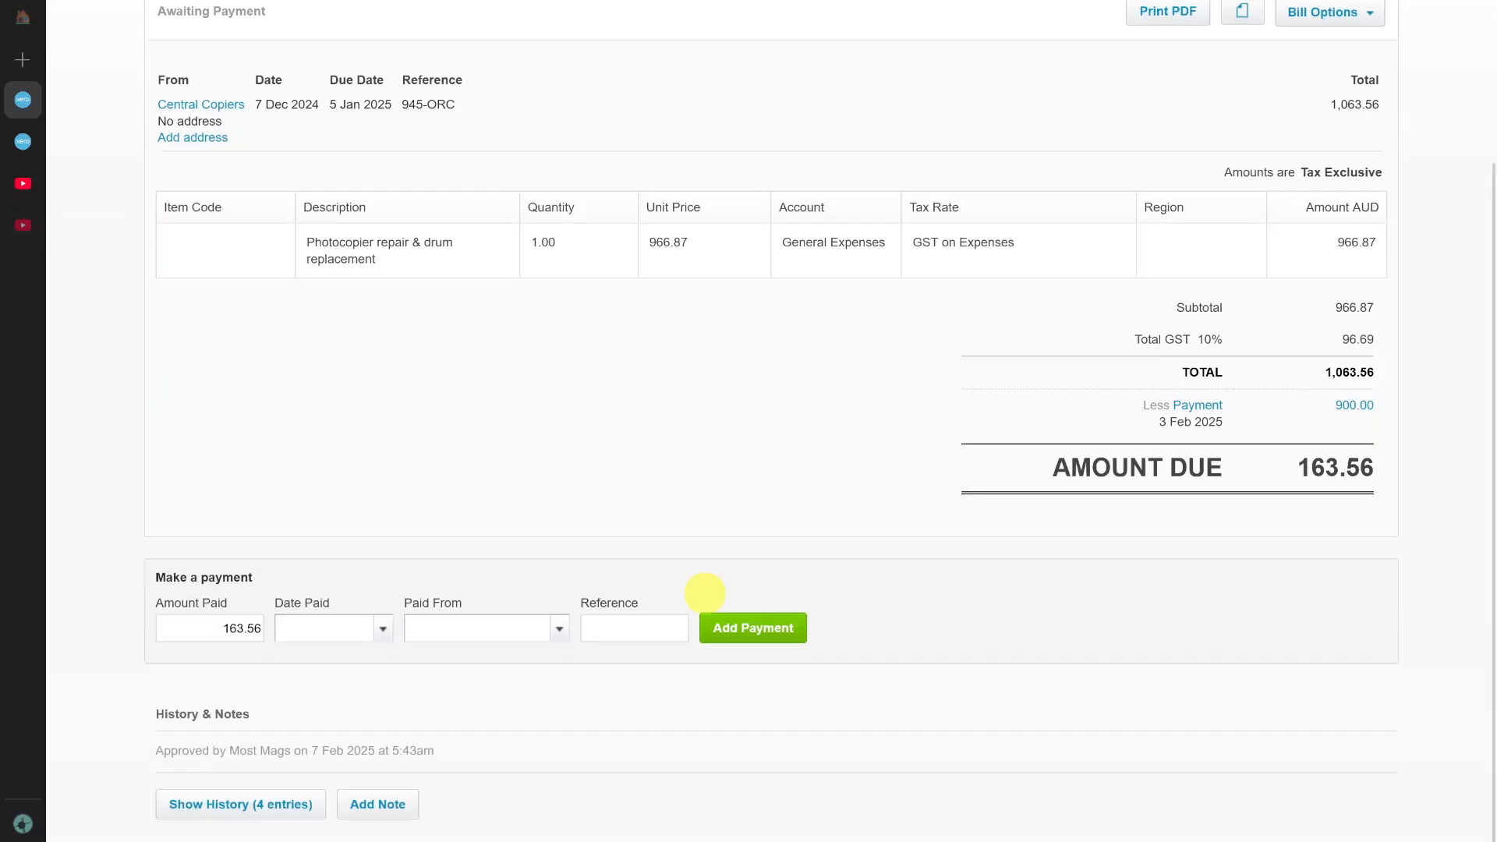
Record the 163.56 payment on the Central Copiers bill, dated 20 Feb 2025 and paid from 090 - Business Bank Account.
{"action": "scroll", "coordinate": [467, 574], "scroll_direction": "down", "scroll_amount": 1}
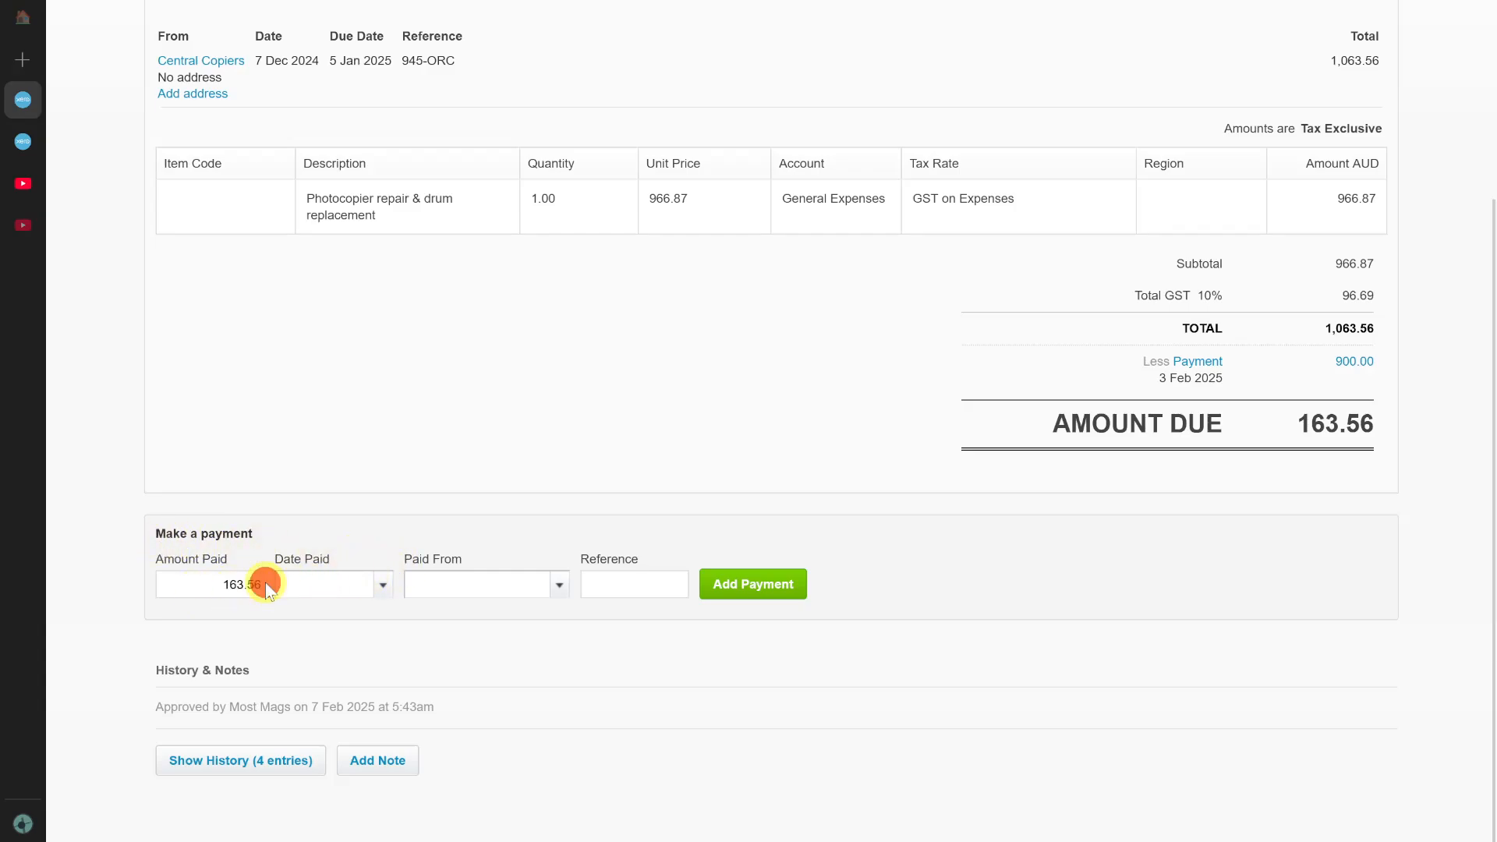
{"action": "left_click", "coordinate": [382, 584]}
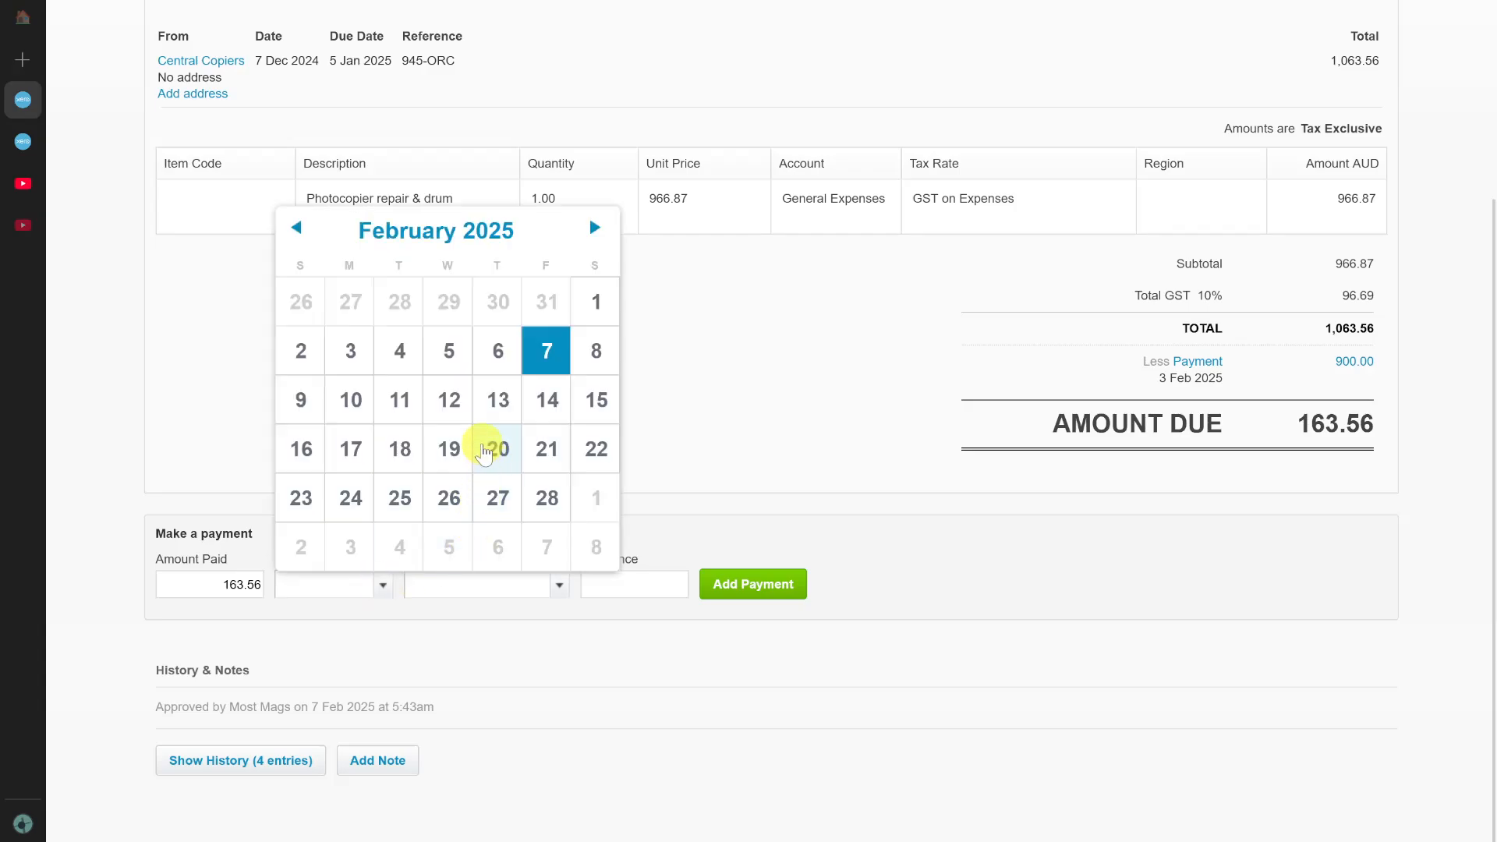
{"action": "left_click", "coordinate": [483, 451]}
{"action": "left_click", "coordinate": [559, 585]}
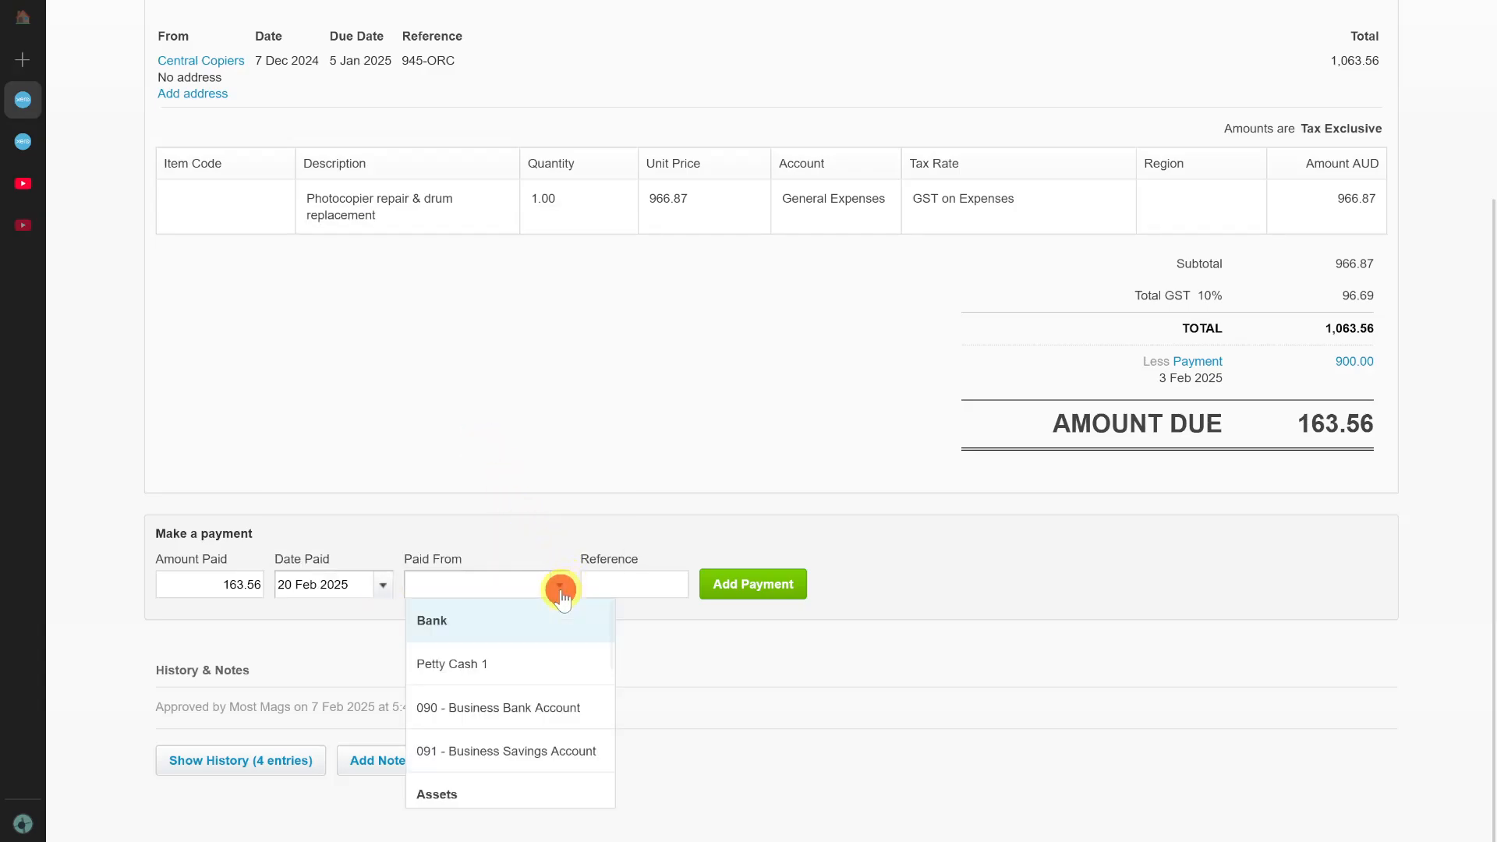
{"action": "left_click", "coordinate": [517, 706]}
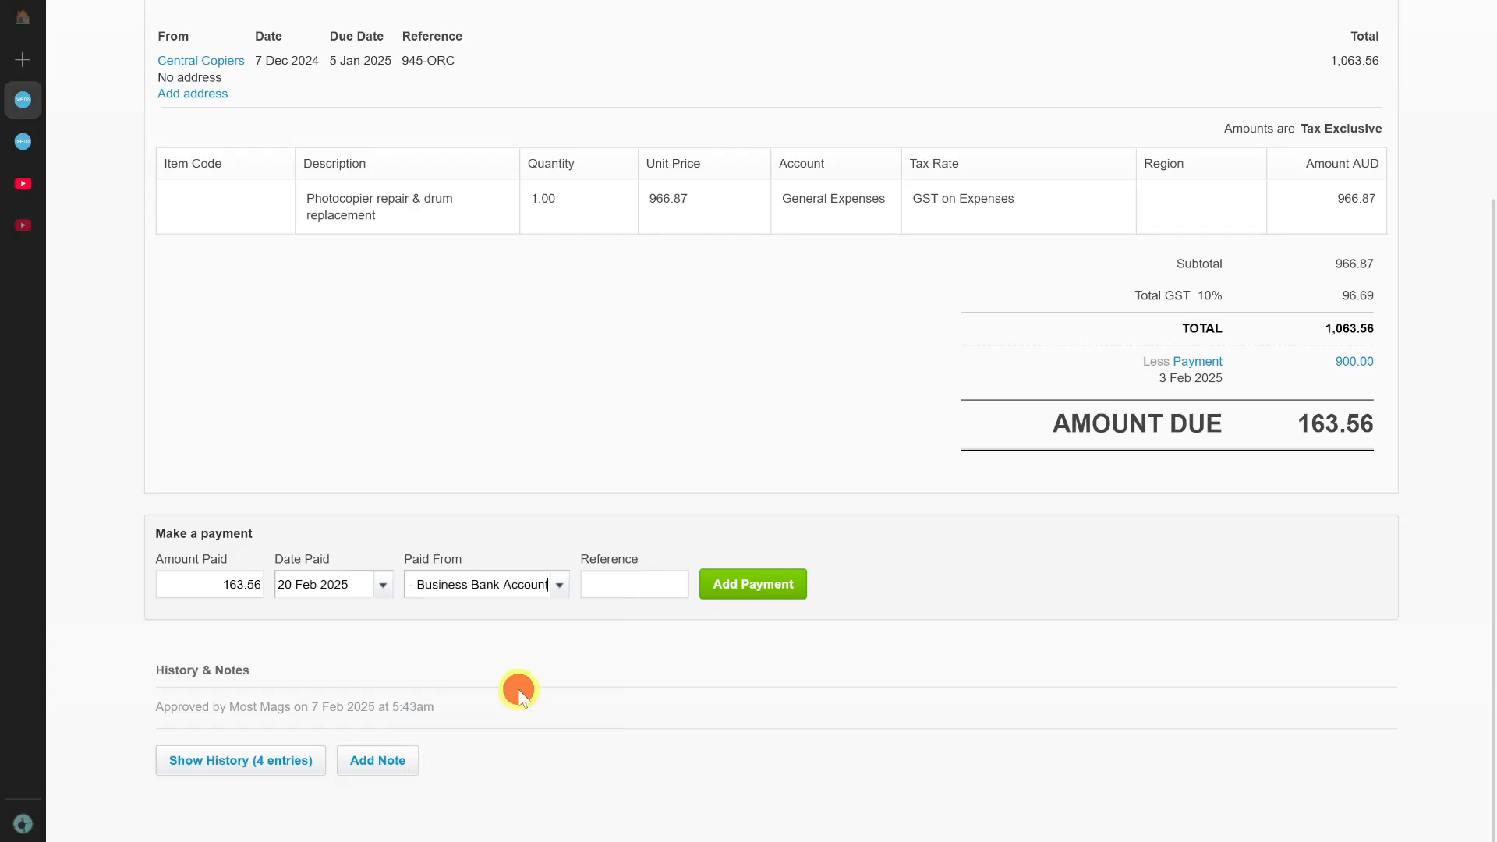
{"action": "left_click", "coordinate": [769, 594]}
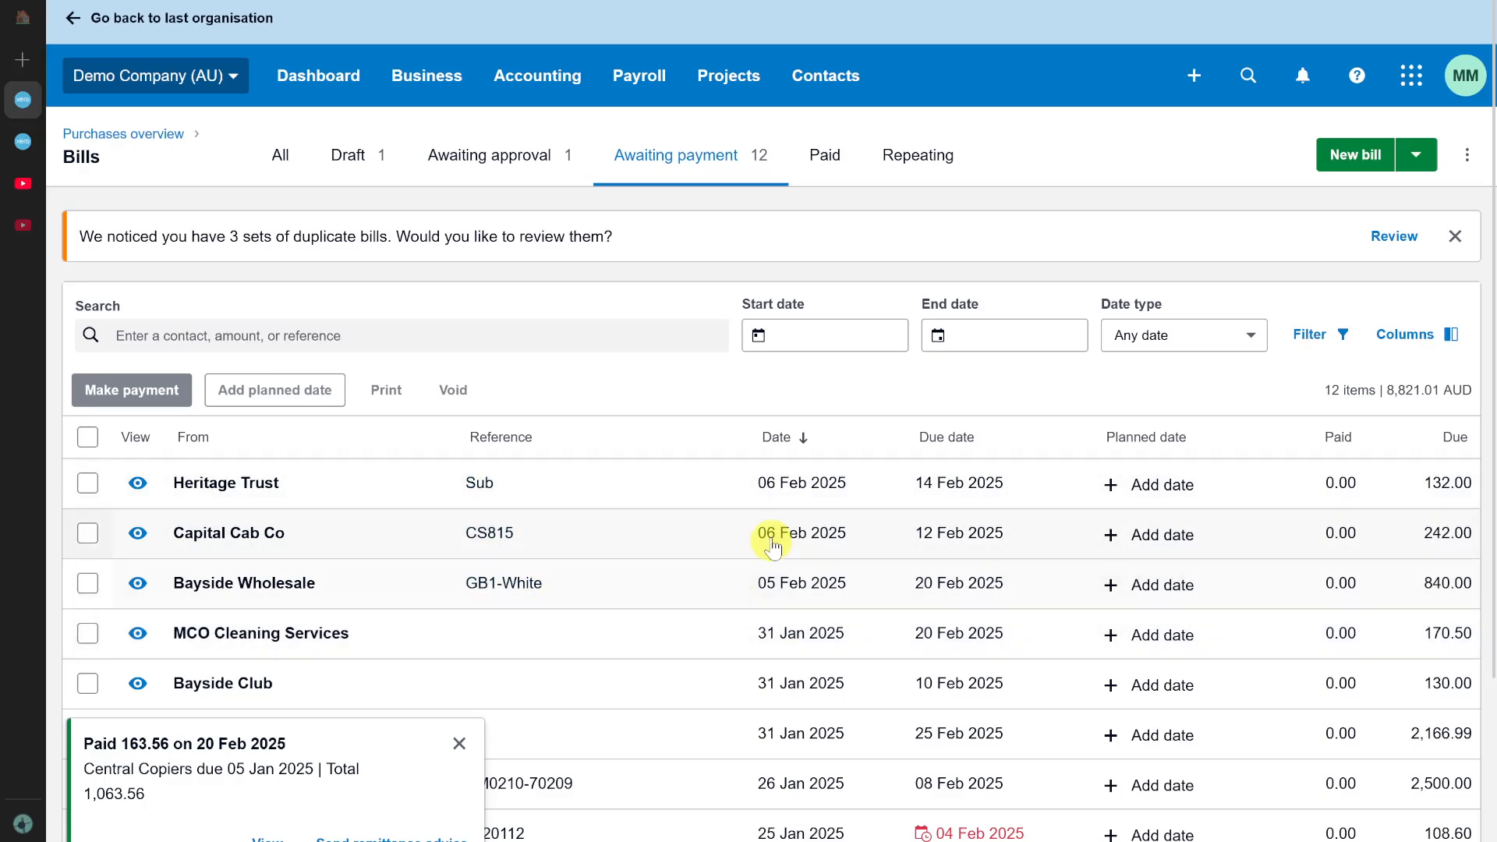
{"action": "scroll", "coordinate": [772, 546], "scroll_direction": "down", "scroll_amount": 2}
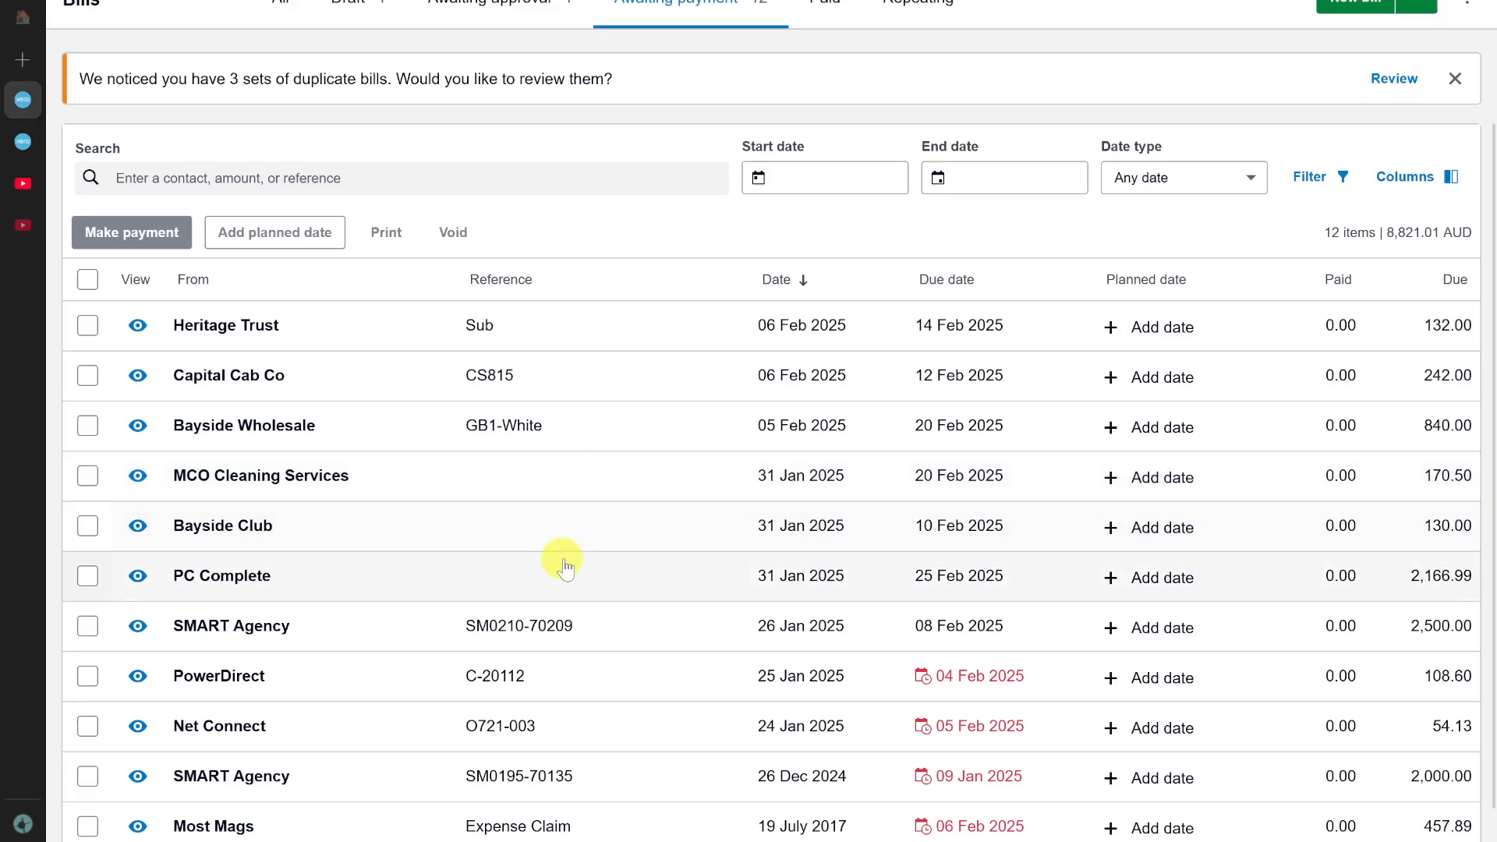
{"action": "scroll", "coordinate": [612, 477], "scroll_direction": "up", "scroll_amount": 2}
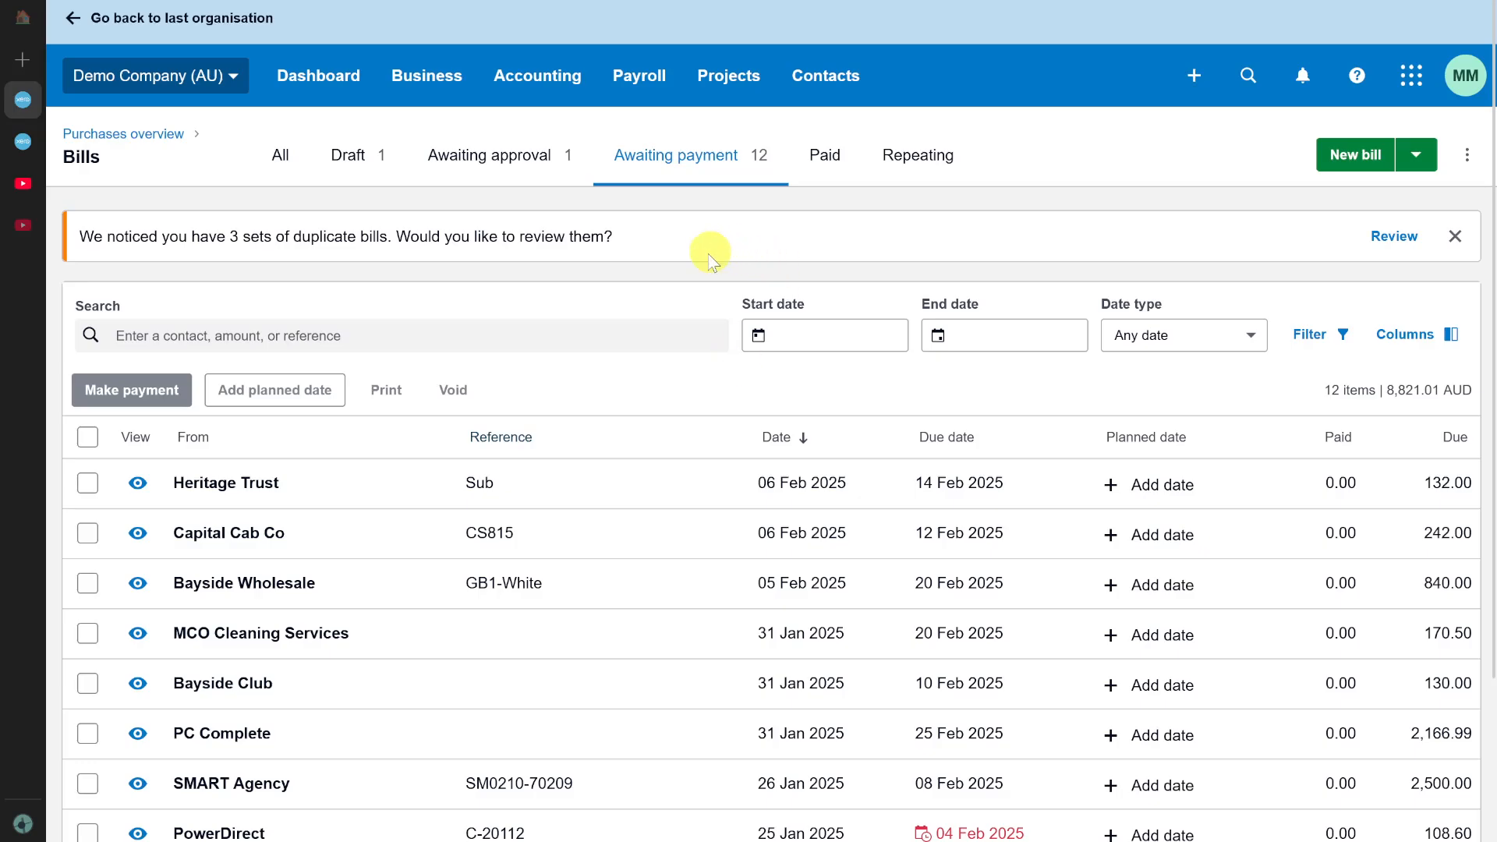
{"action": "scroll", "coordinate": [589, 413], "scroll_direction": "down", "scroll_amount": 2}
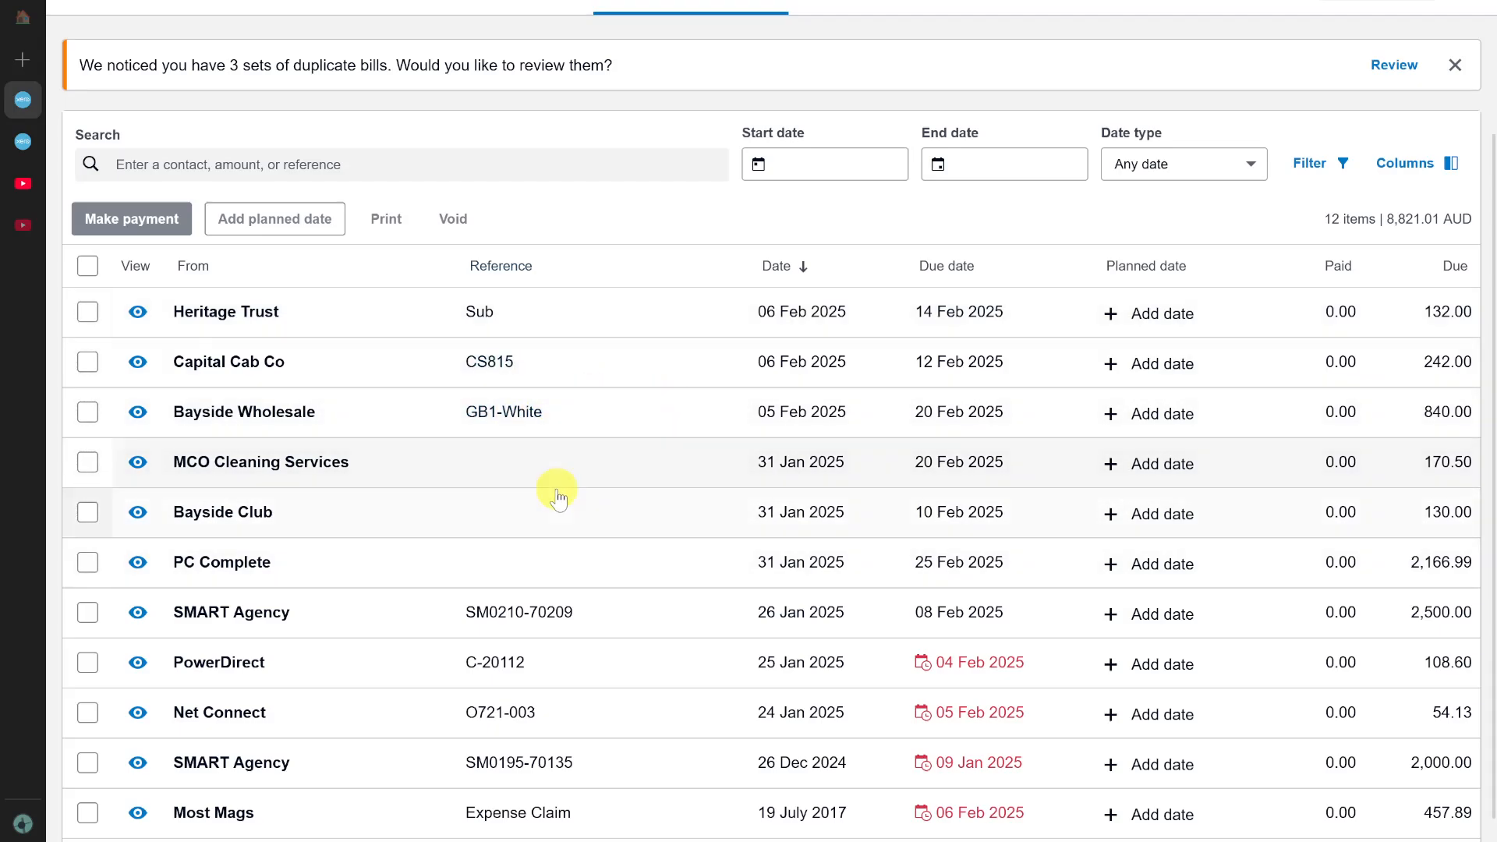
Review the list of bills awaiting payment and go to the bank accounts overview.
{"action": "scroll", "coordinate": [557, 489], "scroll_direction": "down", "scroll_amount": 1}
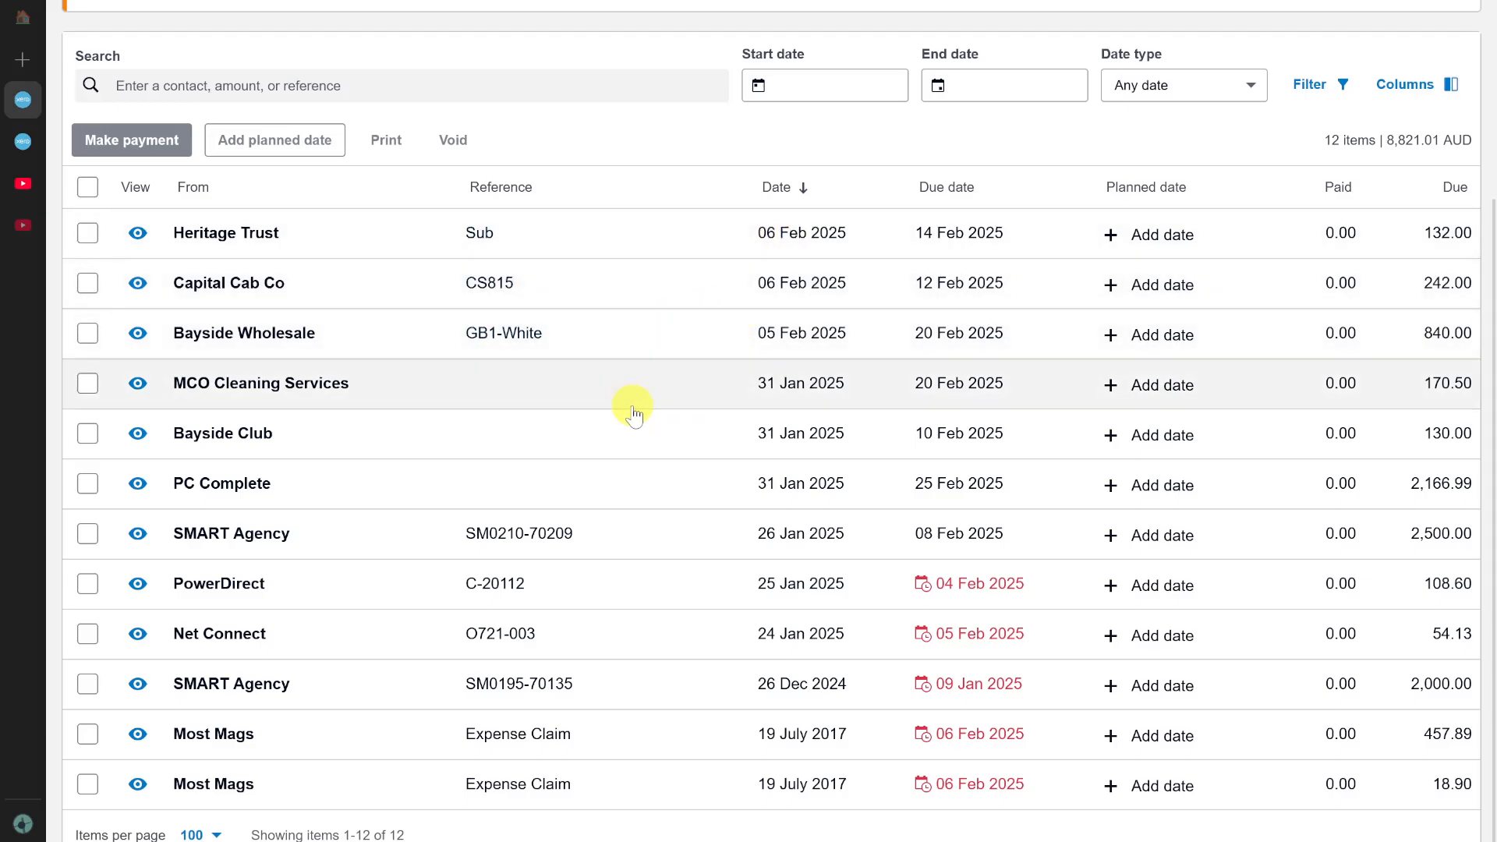
{"action": "scroll", "coordinate": [633, 412], "scroll_direction": "up", "scroll_amount": 3}
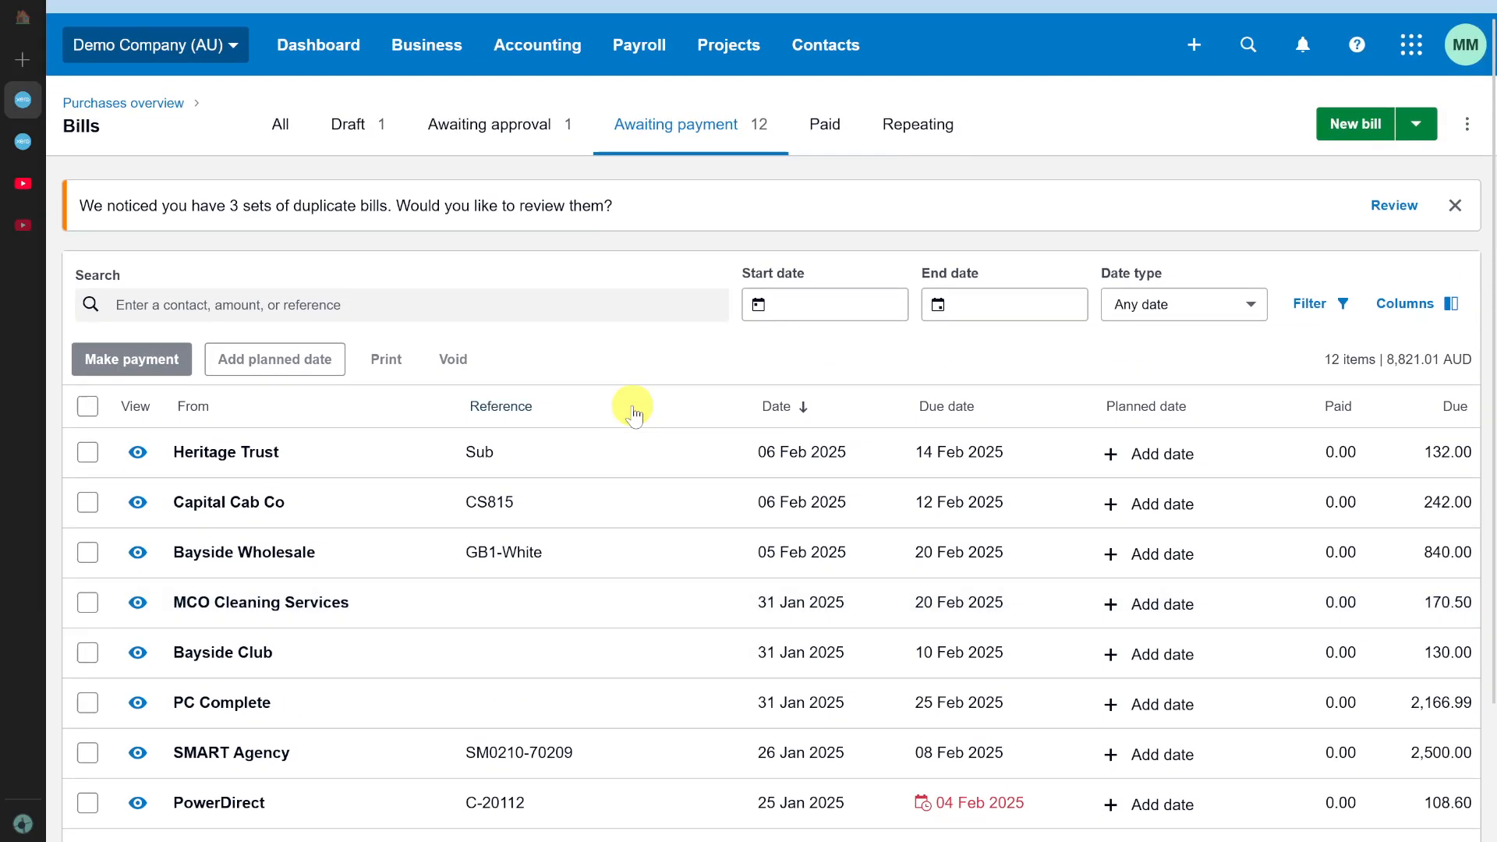
{"action": "scroll", "coordinate": [633, 411], "scroll_direction": "up", "scroll_amount": 1}
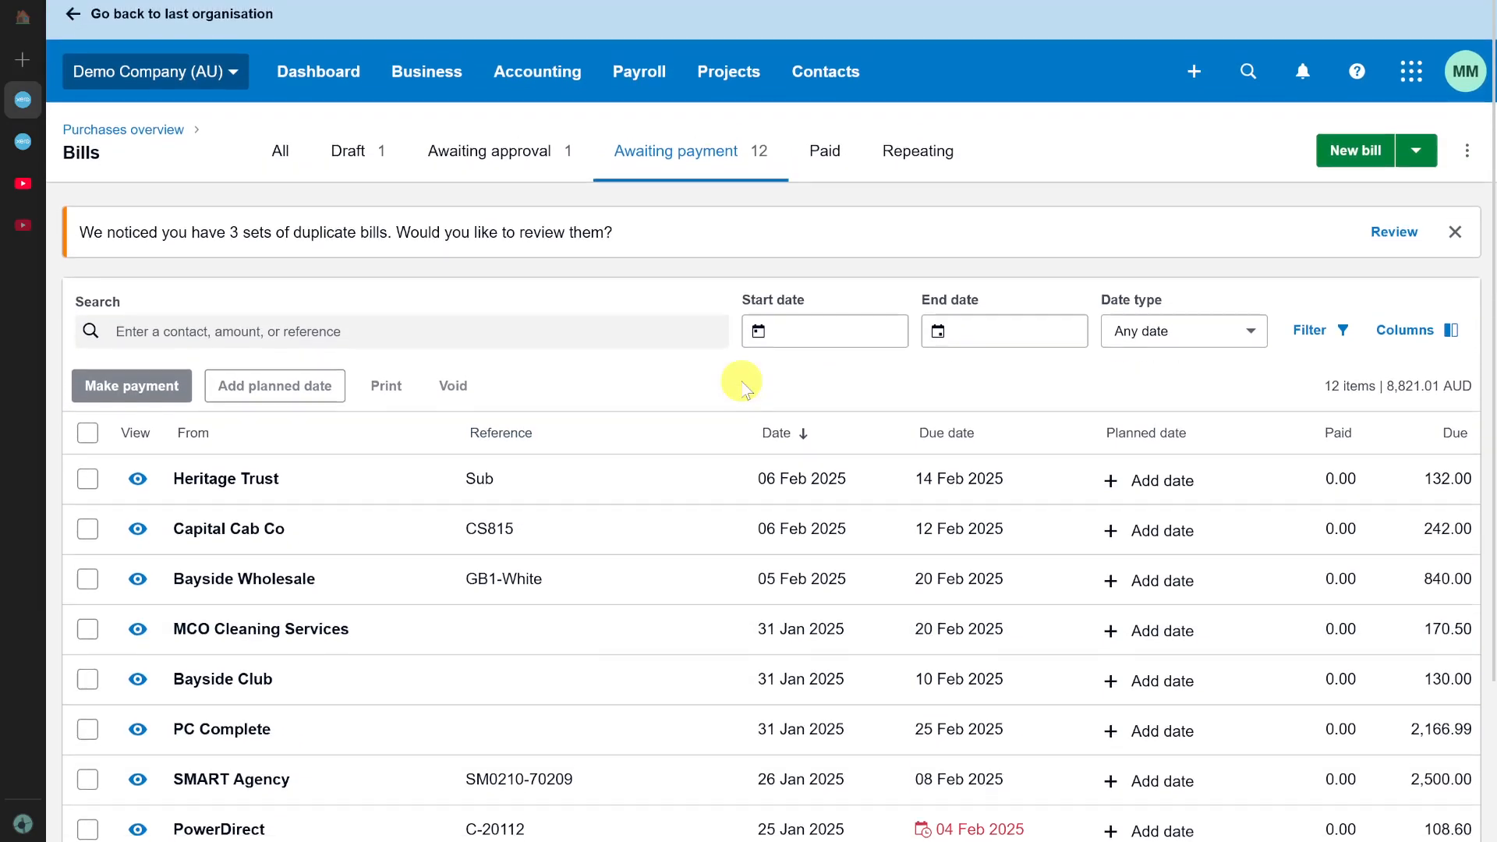
{"action": "left_click", "coordinate": [537, 81]}
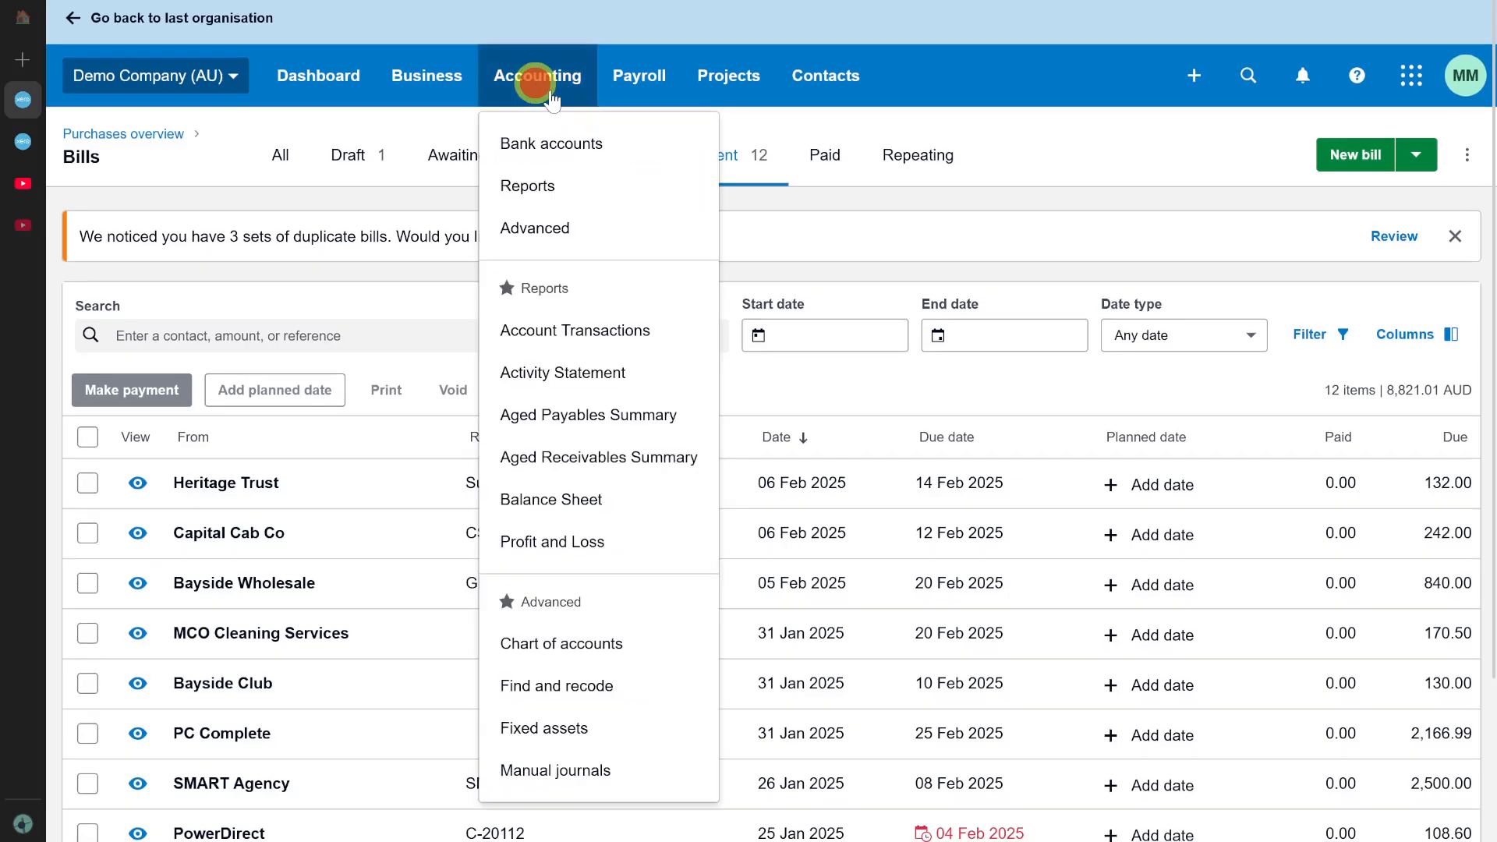
{"action": "left_click", "coordinate": [549, 146]}
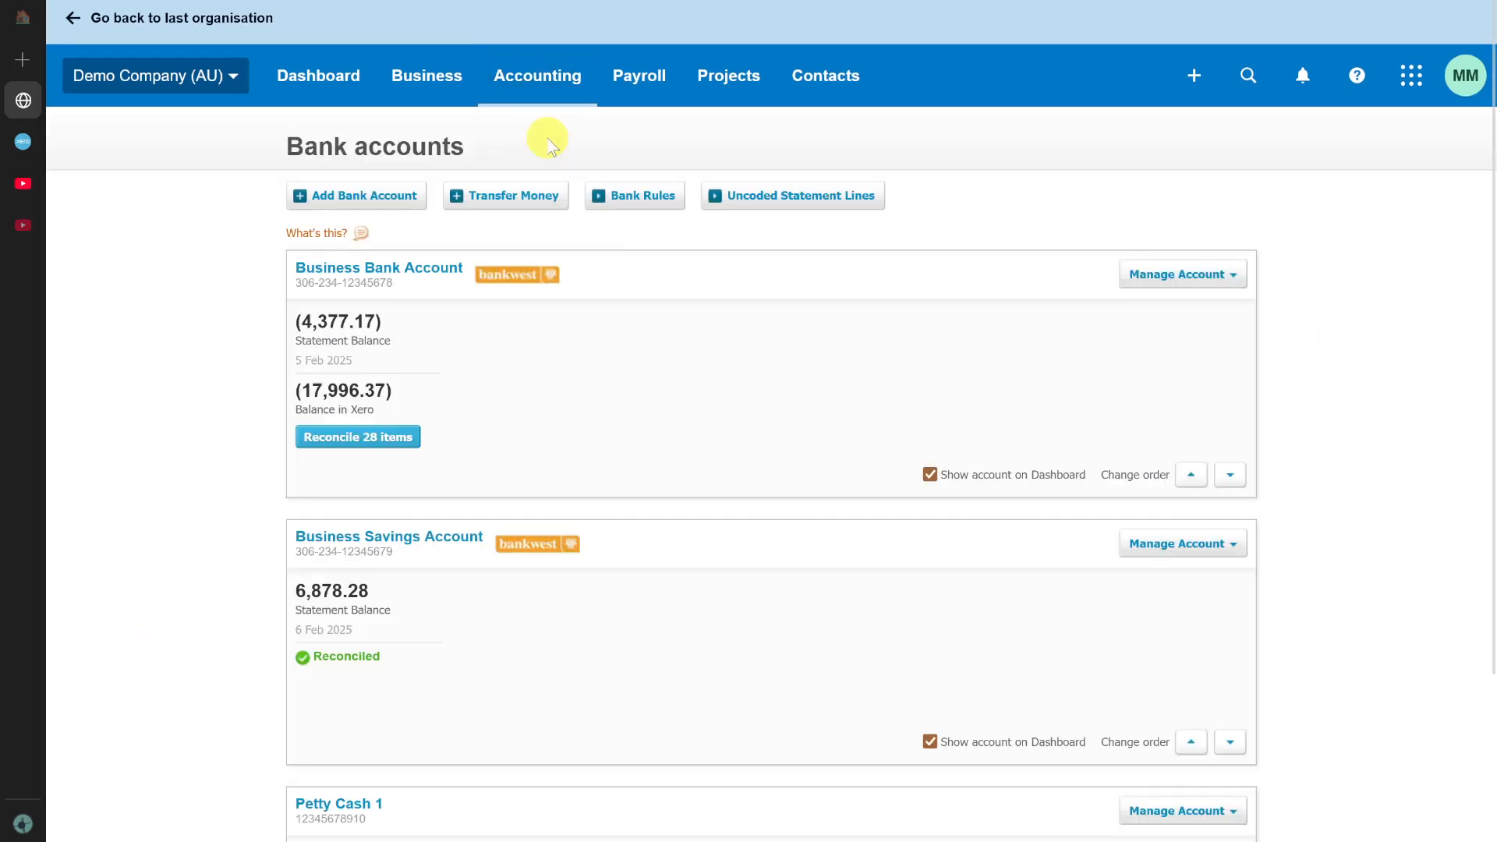
Start a new Spend Money transaction for the Business Bank Account and look over its direct payment form.
{"action": "scroll", "coordinate": [568, 512], "scroll_direction": "down", "scroll_amount": 3}
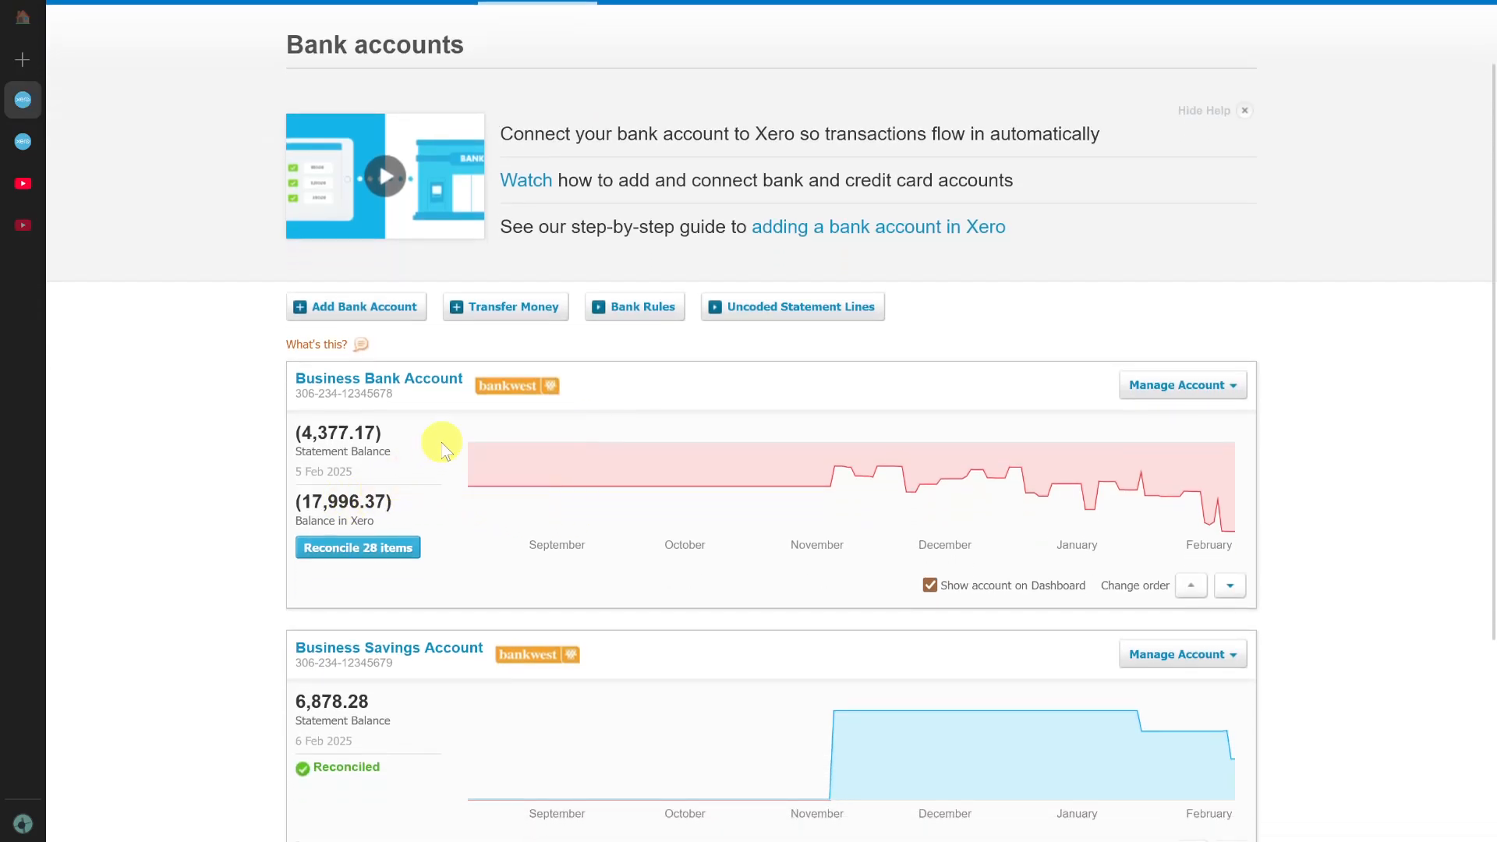
{"action": "left_click", "coordinate": [1213, 394]}
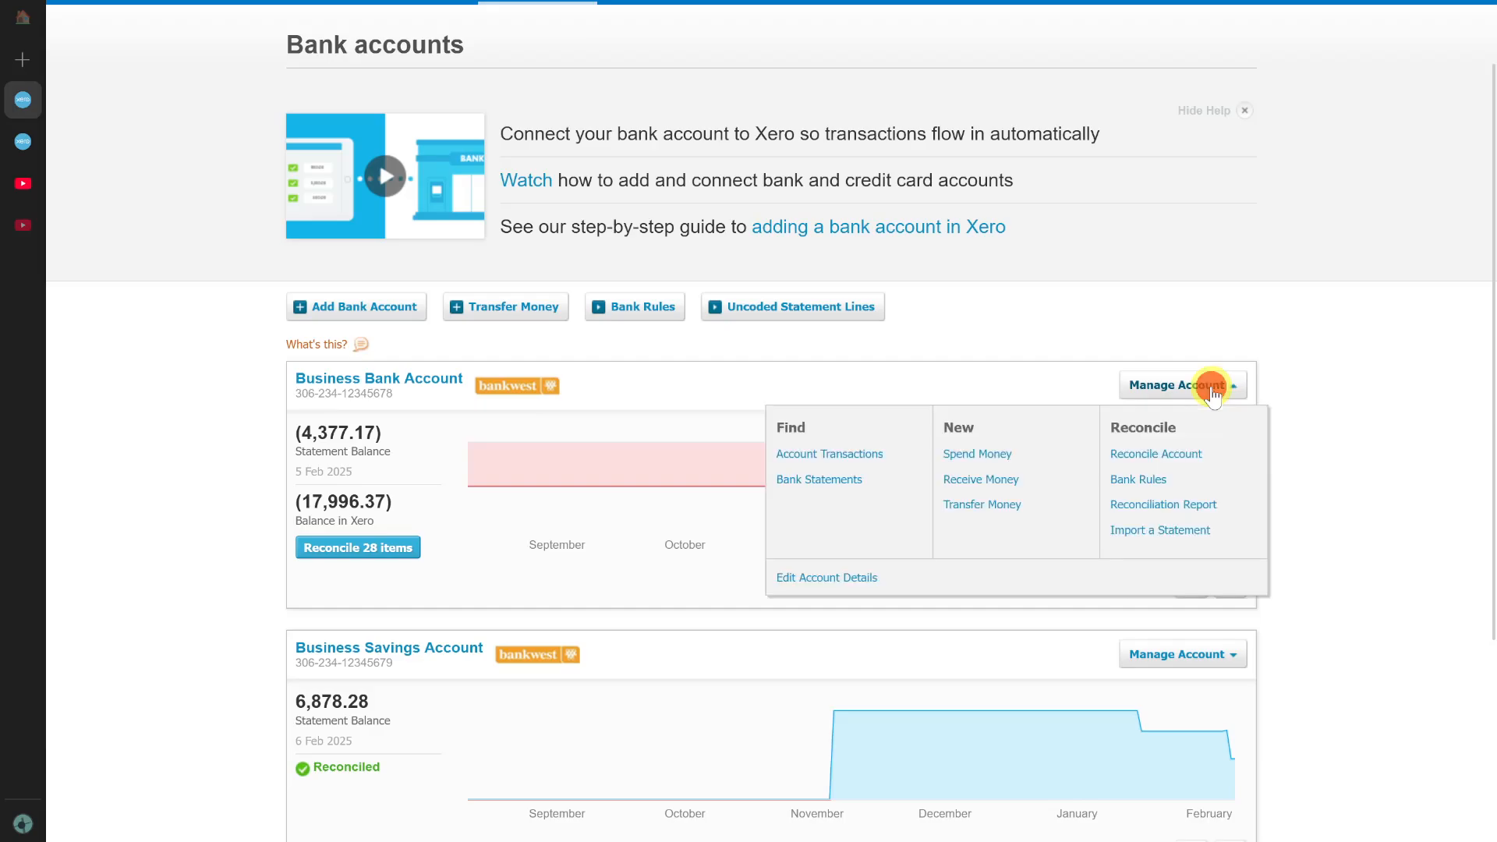
{"action": "left_click", "coordinate": [991, 454]}
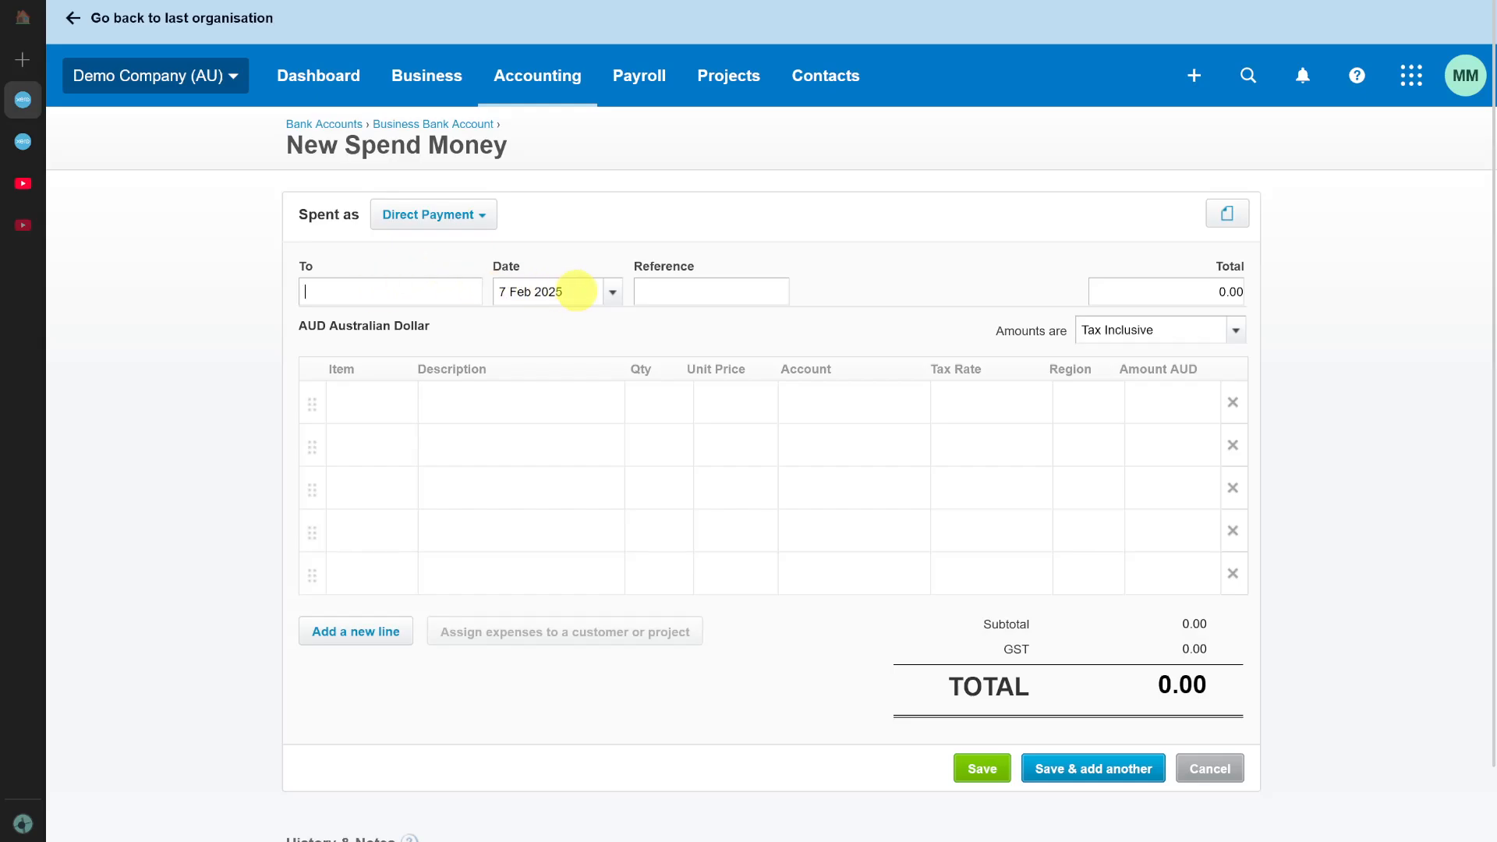
{"action": "left_click", "coordinate": [622, 284]}
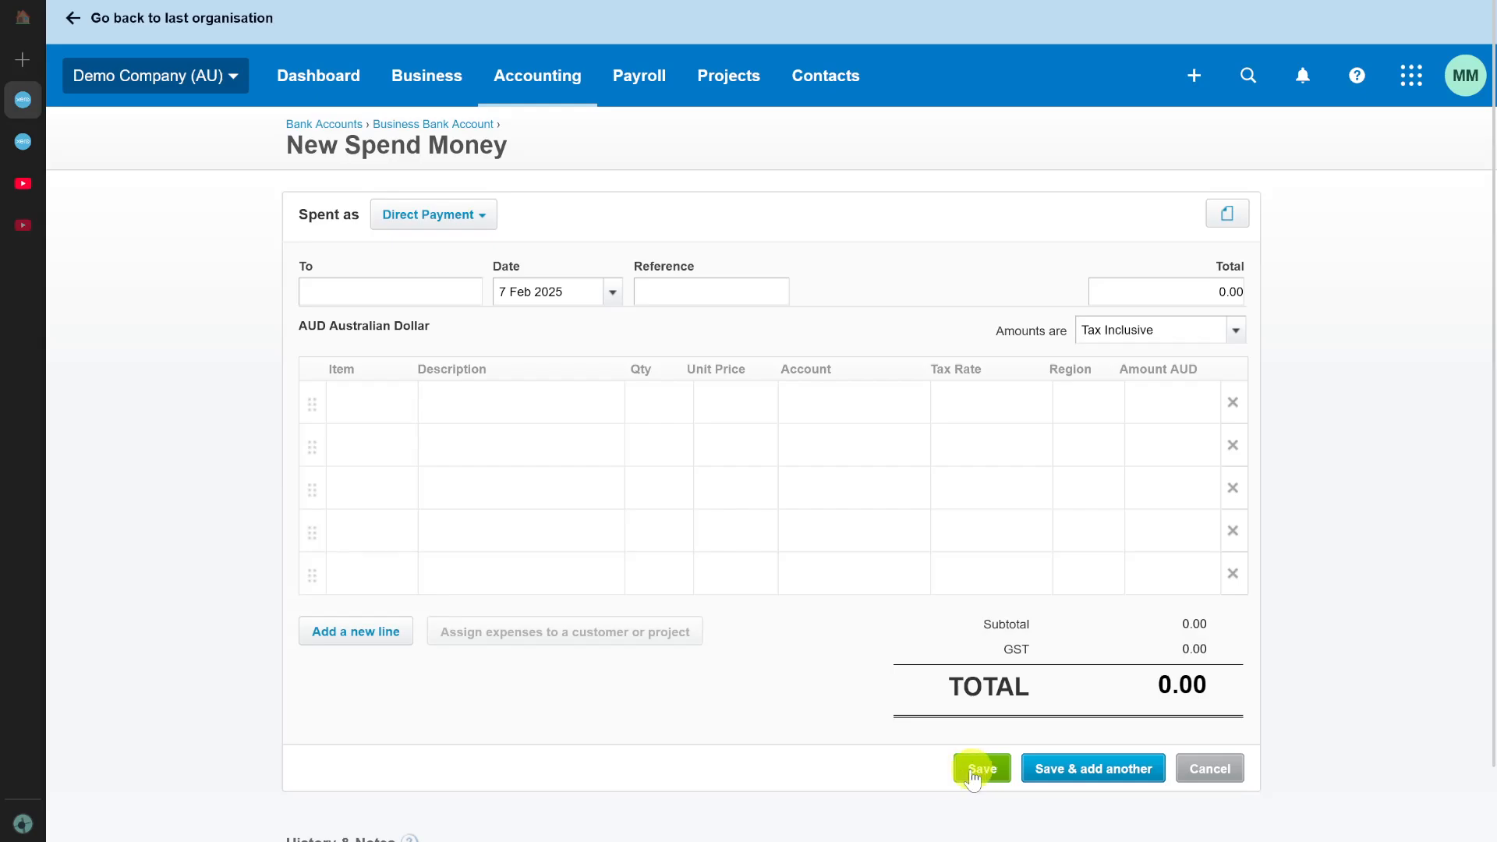
{"action": "scroll", "coordinate": [809, 765], "scroll_direction": "down", "scroll_amount": 2}
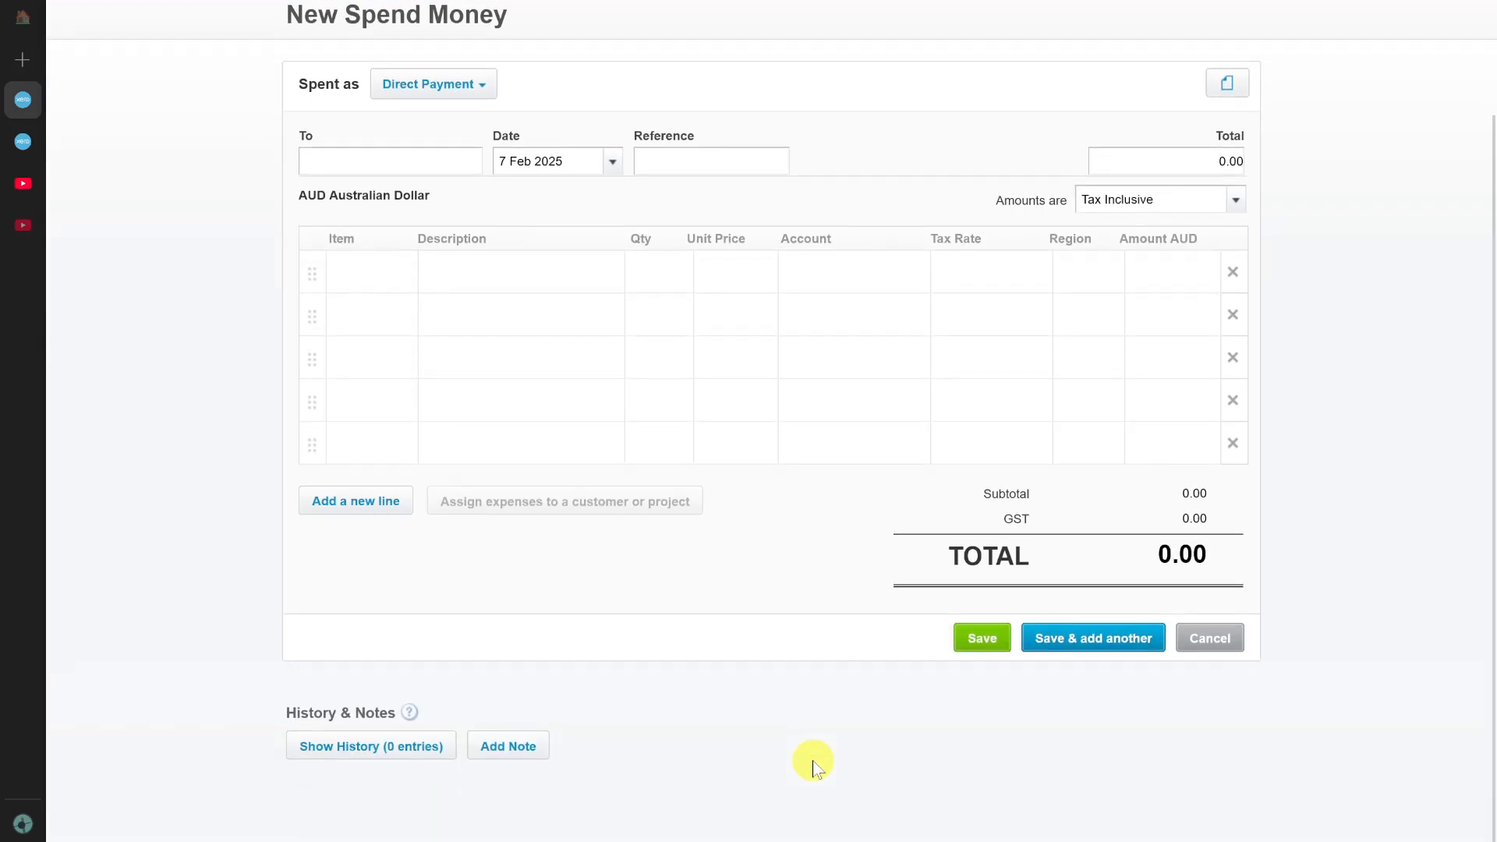
{"action": "scroll", "coordinate": [855, 439], "scroll_direction": "up", "scroll_amount": 2}
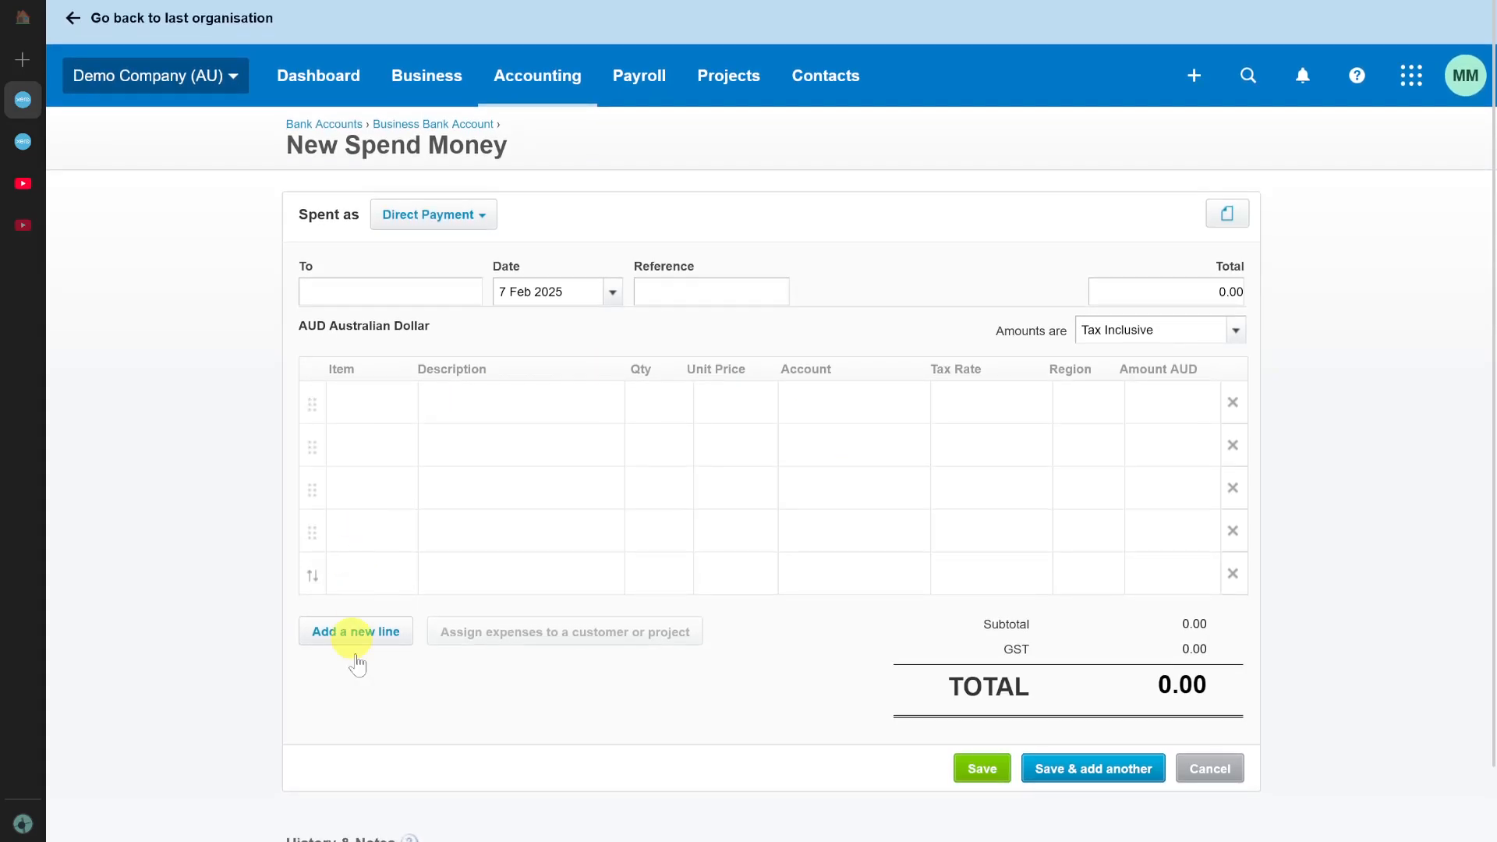